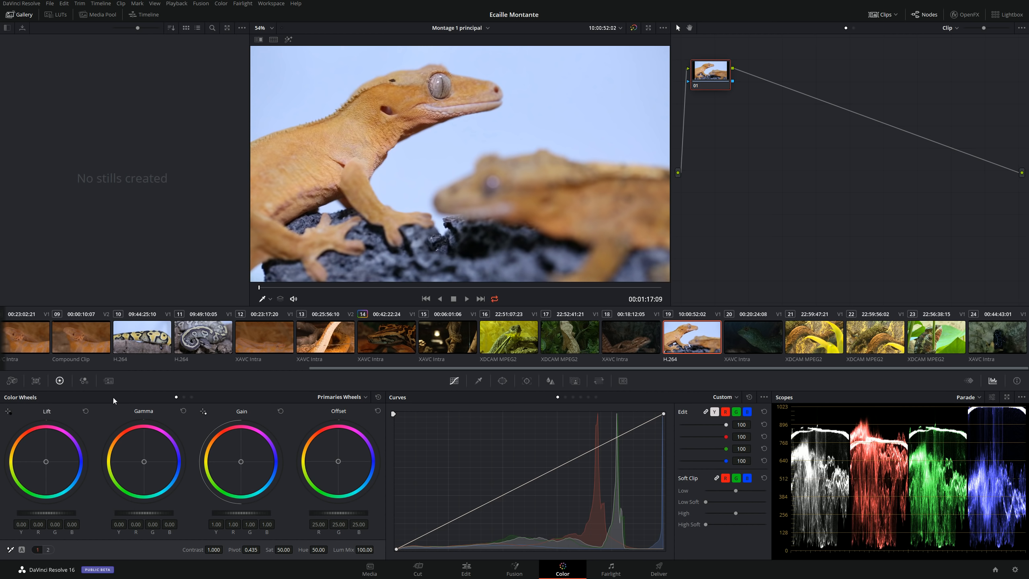
Step: Open the RGB Mixer, try a red level of 0.87 in the Red Output, and reset that output
{"action": "left_click", "coordinate": [84, 381]}
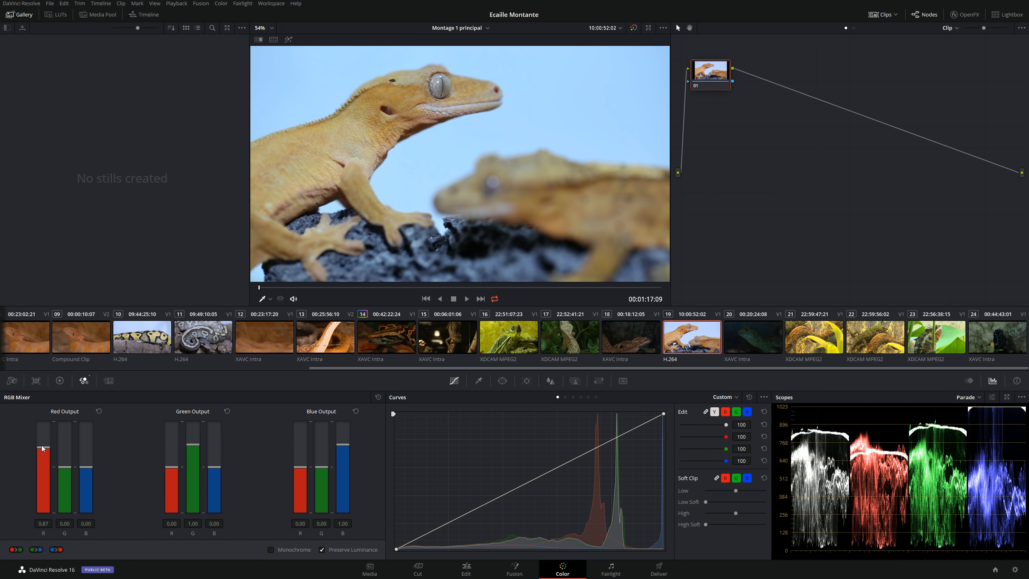
{"action": "mouse_move", "coordinate": [41, 445]}
{"action": "left_mouse_down"}
{"action": "mouse_move", "coordinate": [43, 427]}
{"action": "mouse_move", "coordinate": [44, 442]}
{"action": "left_mouse_up"}
{"action": "left_click", "coordinate": [98, 412]}
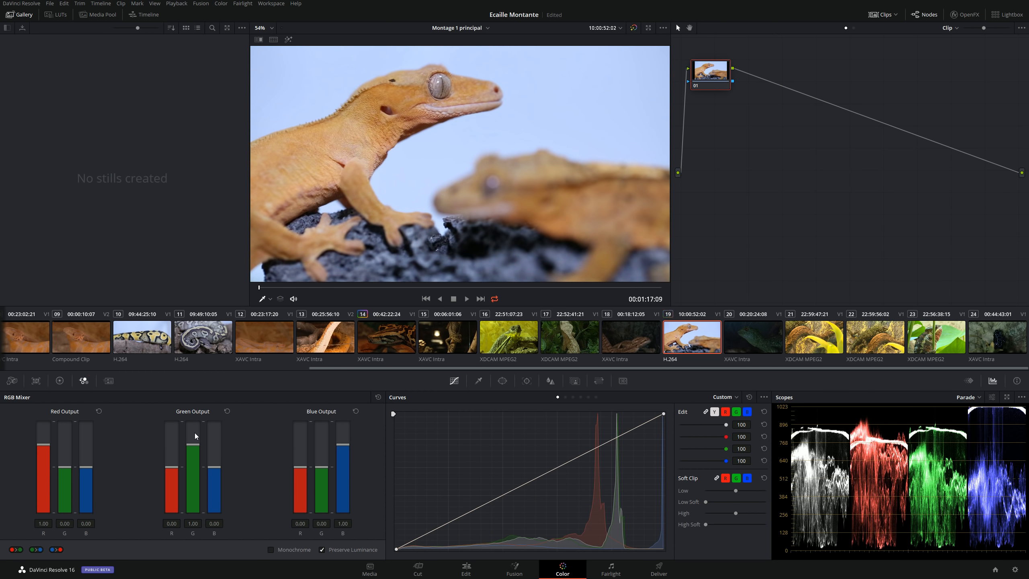
Step: Try adjusting the green level in the Green Output and the blue level in the Blue Output, resetting the Blue Output
{"action": "mouse_move", "coordinate": [193, 444]}
{"action": "left_mouse_down"}
{"action": "mouse_move", "coordinate": [193, 429]}
{"action": "mouse_move", "coordinate": [192, 444]}
{"action": "left_mouse_up"}
{"action": "left_click_drag", "start_coordinate": [342, 445], "coordinate": [345, 448]}
{"action": "left_click", "coordinate": [356, 411]}
Step: Try a green contribution of 0.15 and a changed red level in the Red Output, resetting the output after each
{"action": "left_click_drag", "start_coordinate": [63, 467], "coordinate": [65, 464]}
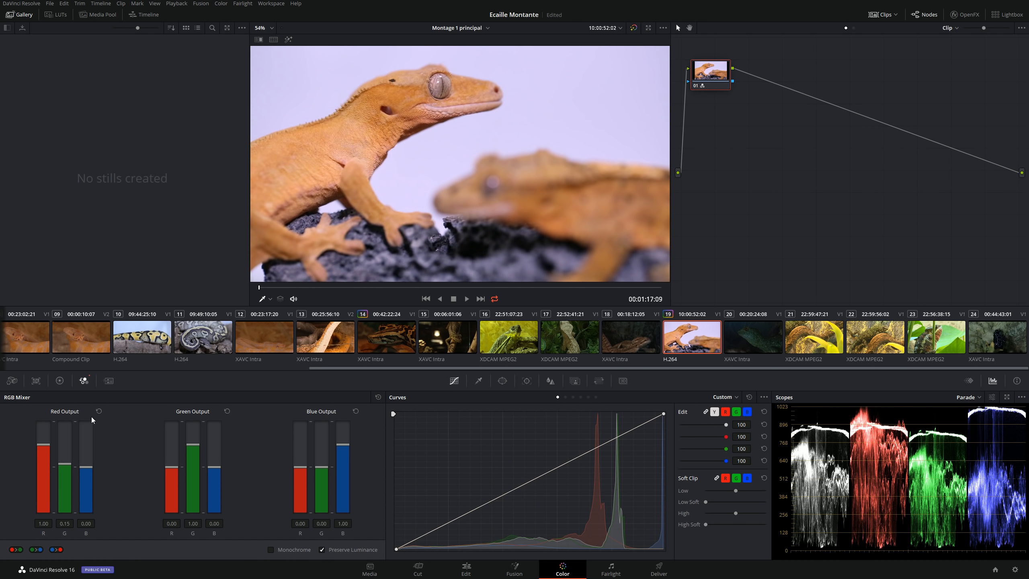
{"action": "left_click", "coordinate": [99, 411]}
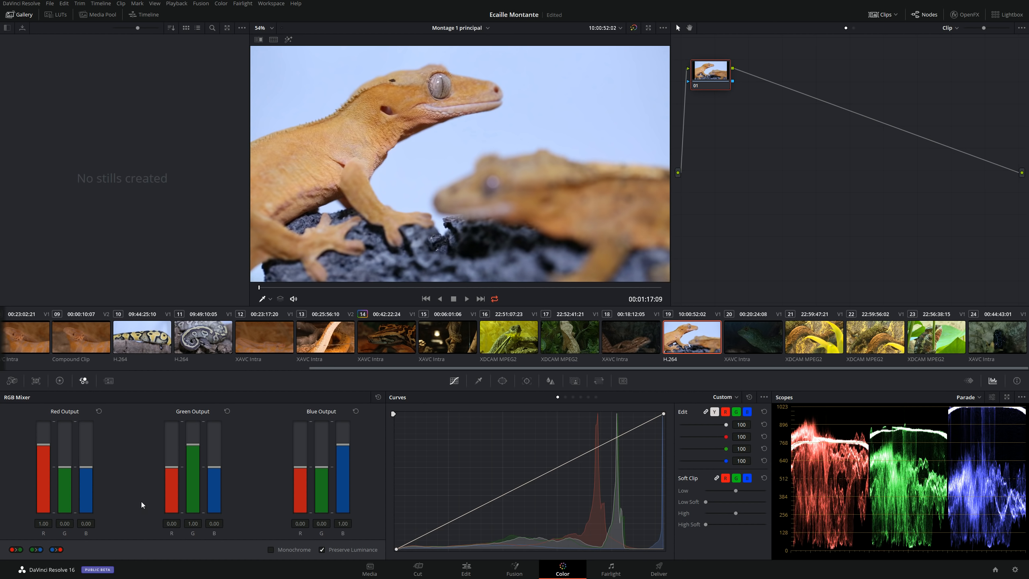
{"action": "mouse_move", "coordinate": [41, 444]}
{"action": "left_mouse_down"}
{"action": "mouse_move", "coordinate": [46, 433]}
{"action": "mouse_move", "coordinate": [43, 448]}
{"action": "left_mouse_up"}
{"action": "left_click", "coordinate": [97, 414]}
Step: View the red, green and blue channels one by one in the viewer, and restore the full RGB display
{"action": "left_click", "coordinate": [159, 5]}
{"action": "mouse_move", "coordinate": [171, 41]}
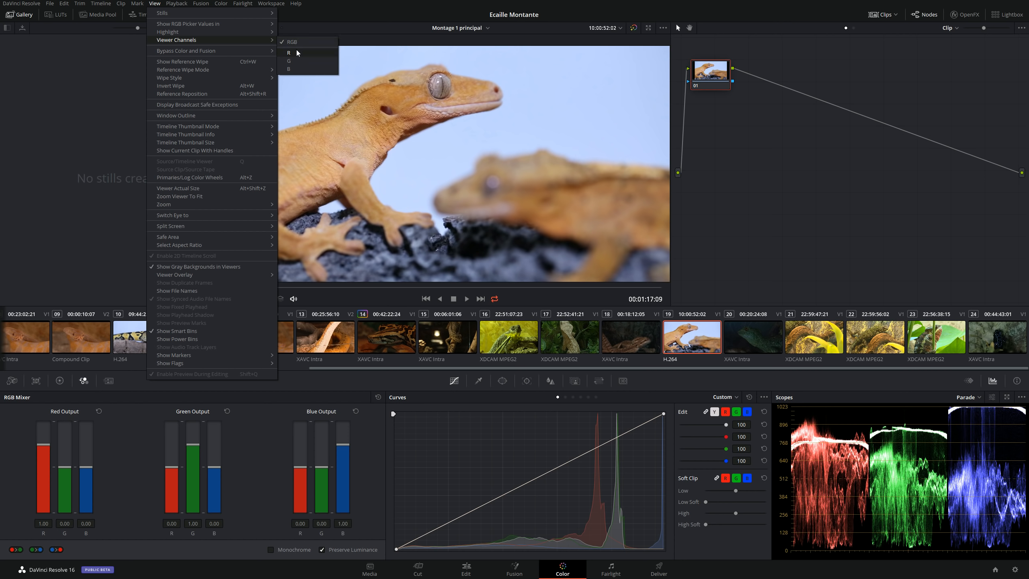
{"action": "left_click", "coordinate": [297, 51]}
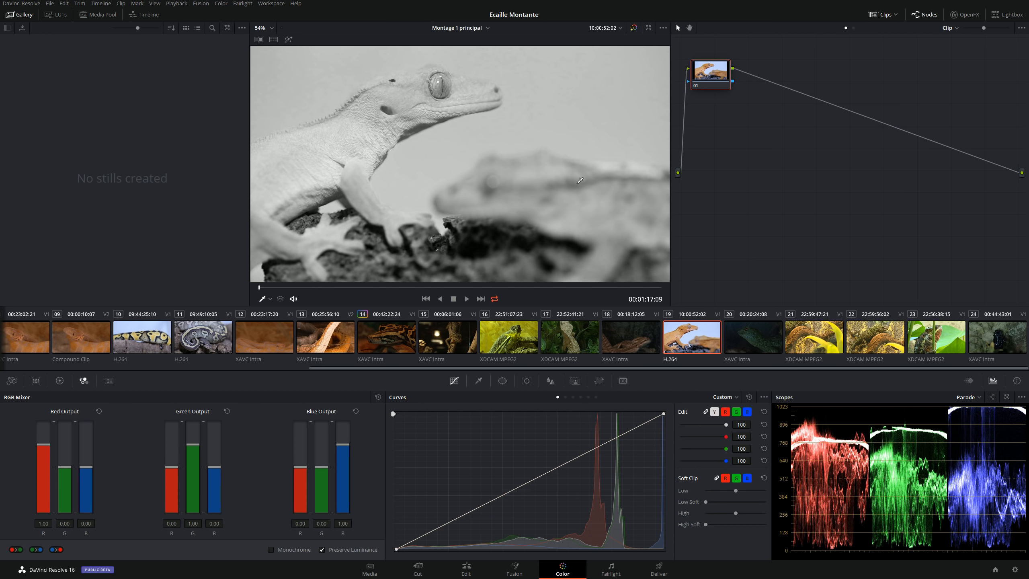
{"action": "left_click", "coordinate": [154, 3]}
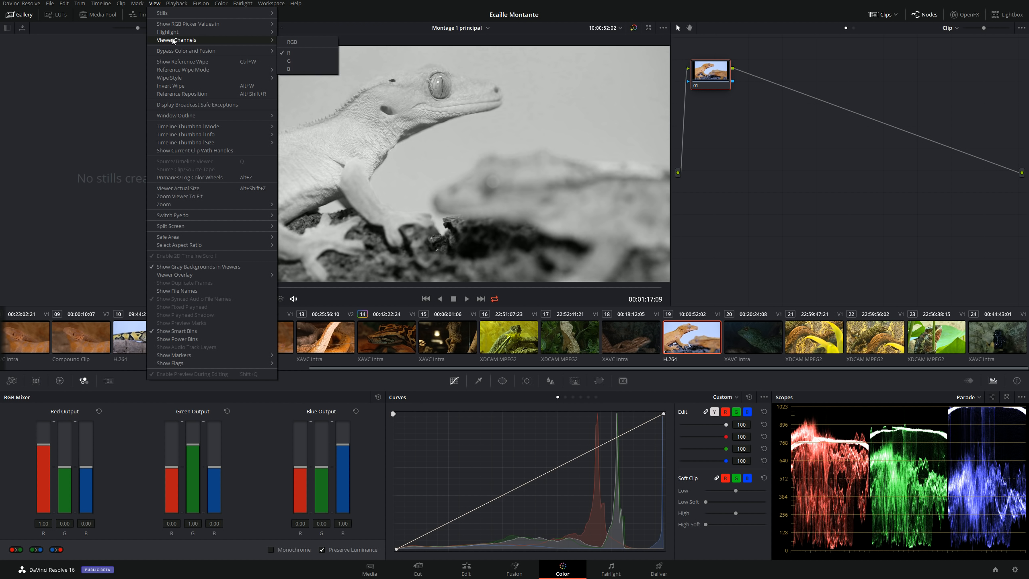
{"action": "left_click", "coordinate": [294, 61]}
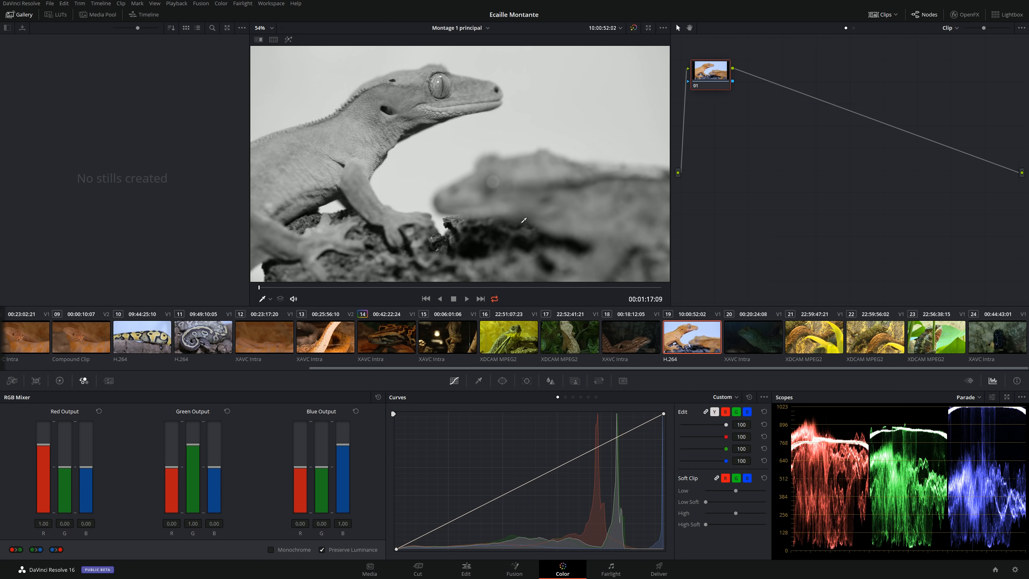
{"action": "left_click", "coordinate": [154, 3]}
{"action": "mouse_move", "coordinate": [174, 39]}
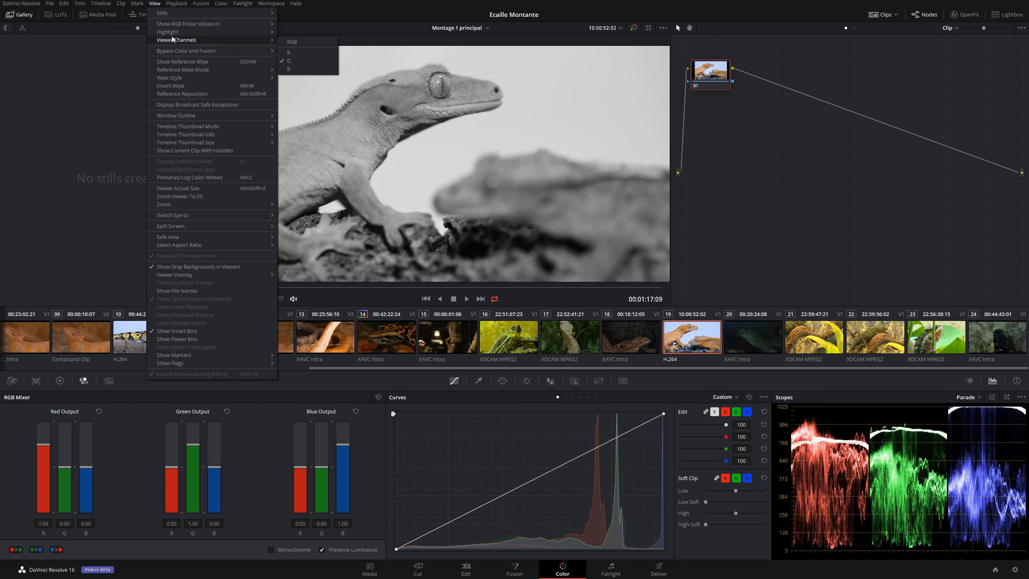
{"action": "left_click", "coordinate": [305, 69]}
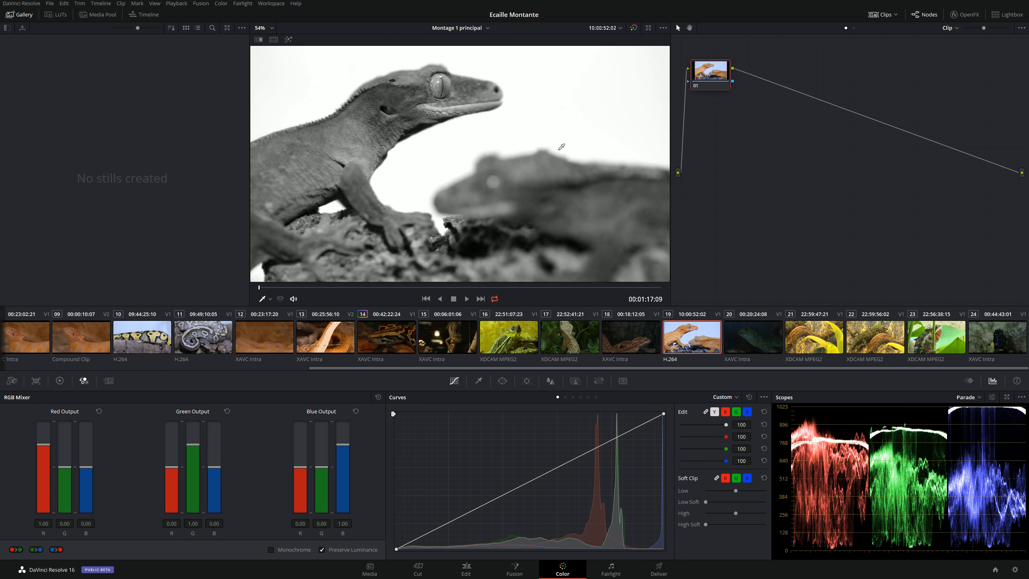
{"action": "key", "text": "alt+shift+c"}
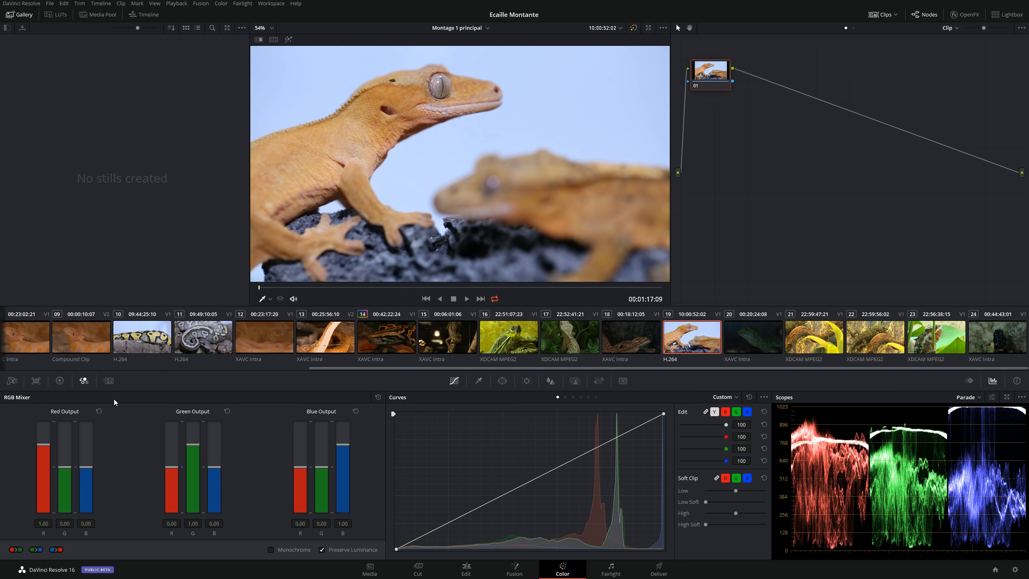
Step: Look at the Primaries color wheels for comparison and return to the RGB Mixer
{"action": "left_click", "coordinate": [59, 381]}
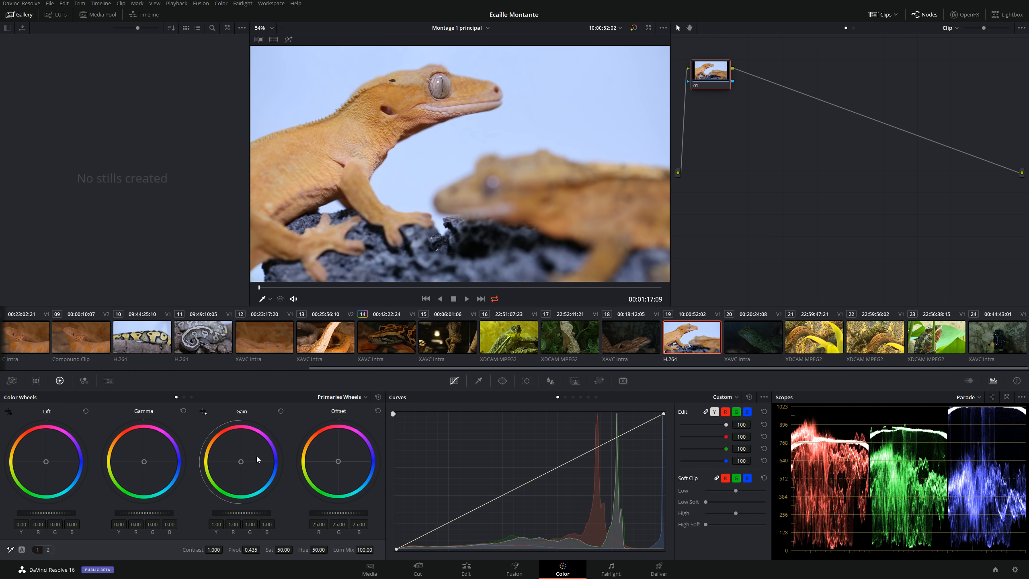
{"action": "left_click", "coordinate": [84, 381]}
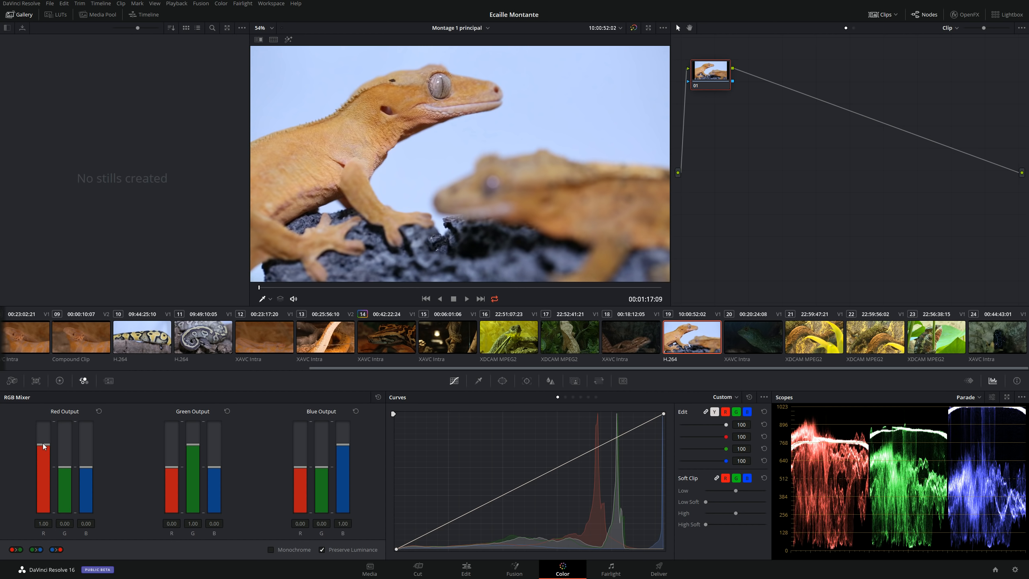
Step: Raise the Red Output's red level to 1.20 and compare the image with the node disabled and enabled
{"action": "left_click_drag", "start_coordinate": [43, 444], "coordinate": [48, 435]}
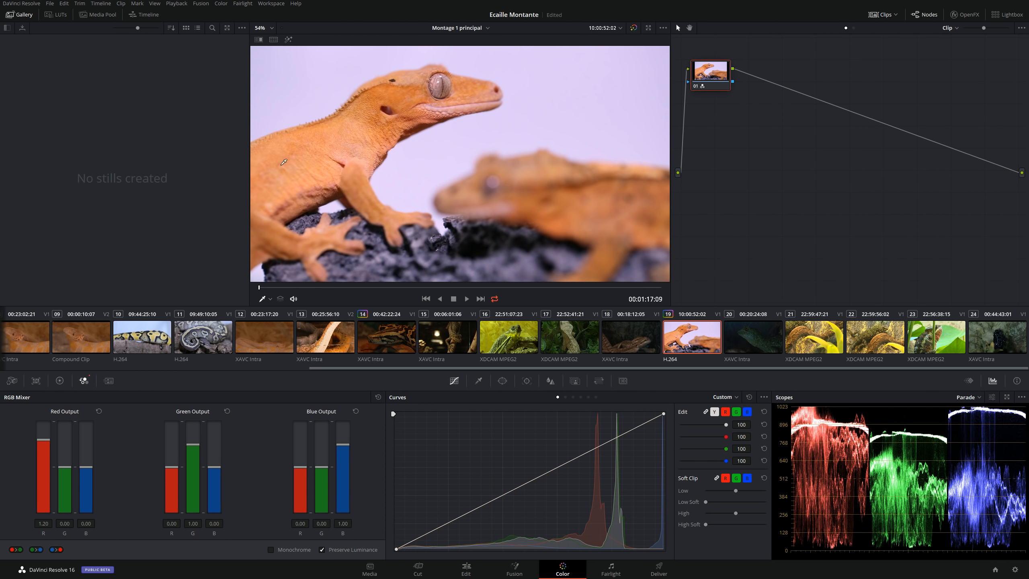
{"action": "left_click", "coordinate": [389, 129]}
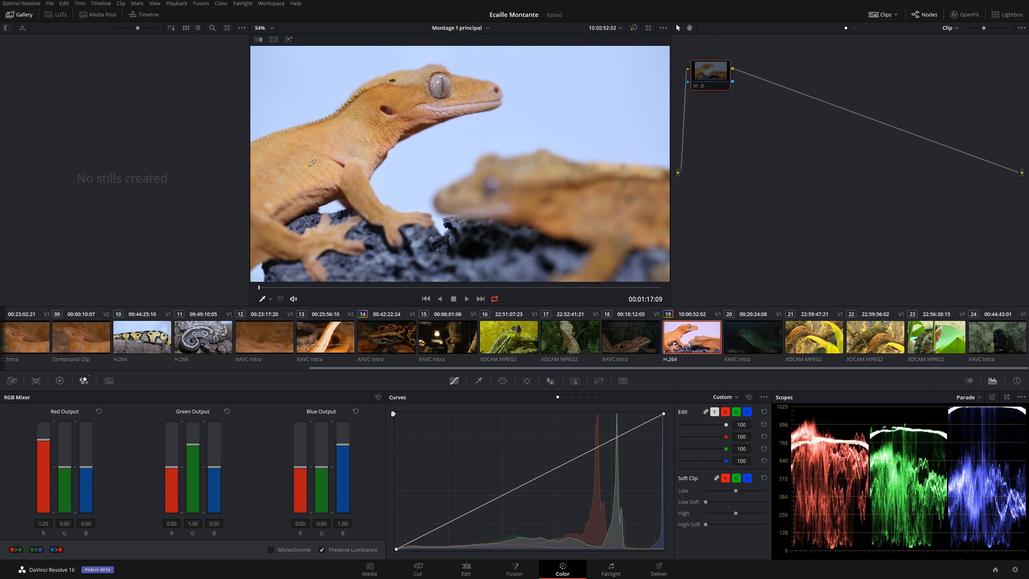
{"action": "key", "text": "ctrl+d"}
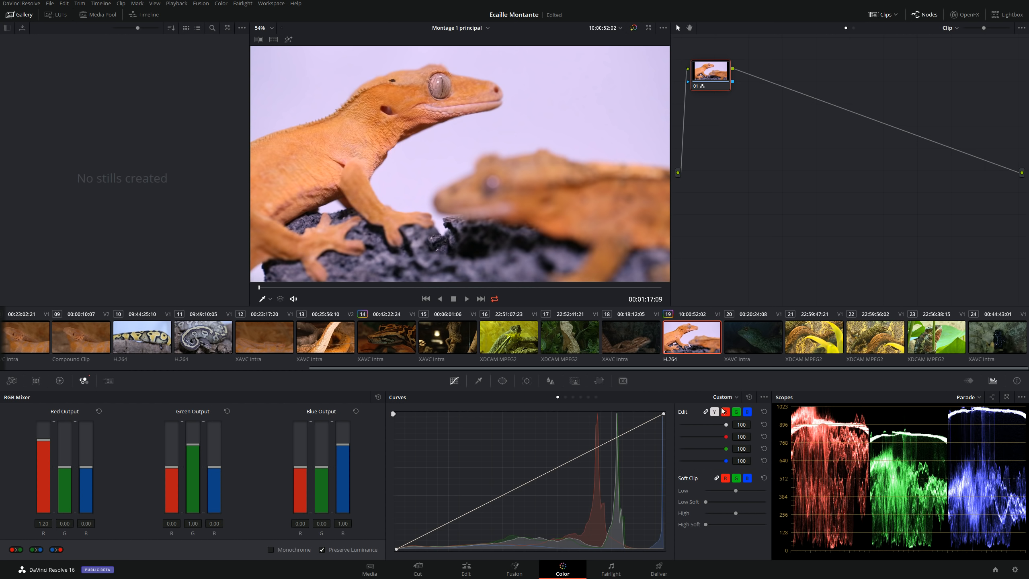
{"action": "key", "text": "ctrl+d"}
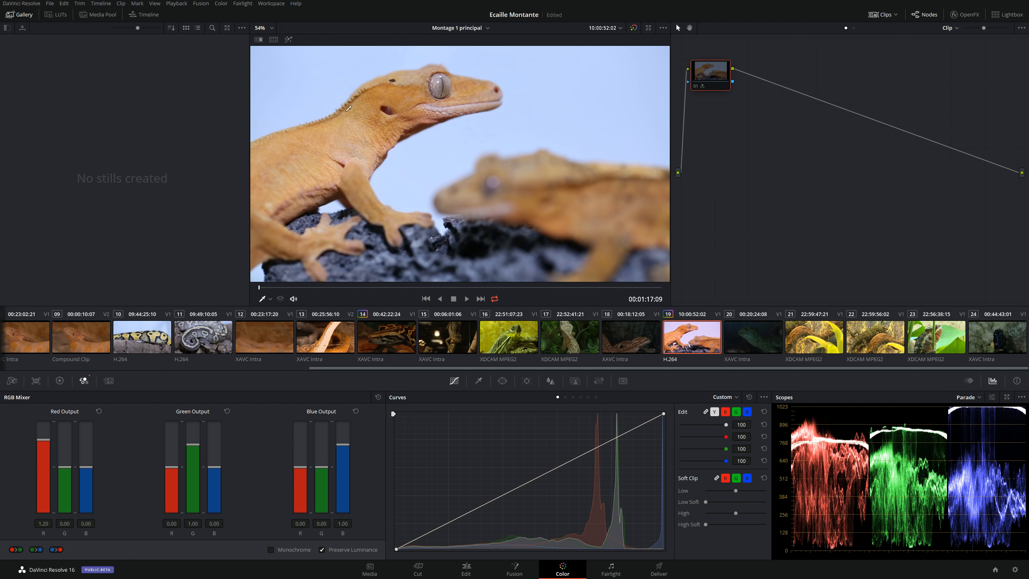
{"action": "key", "text": "ctrl+d"}
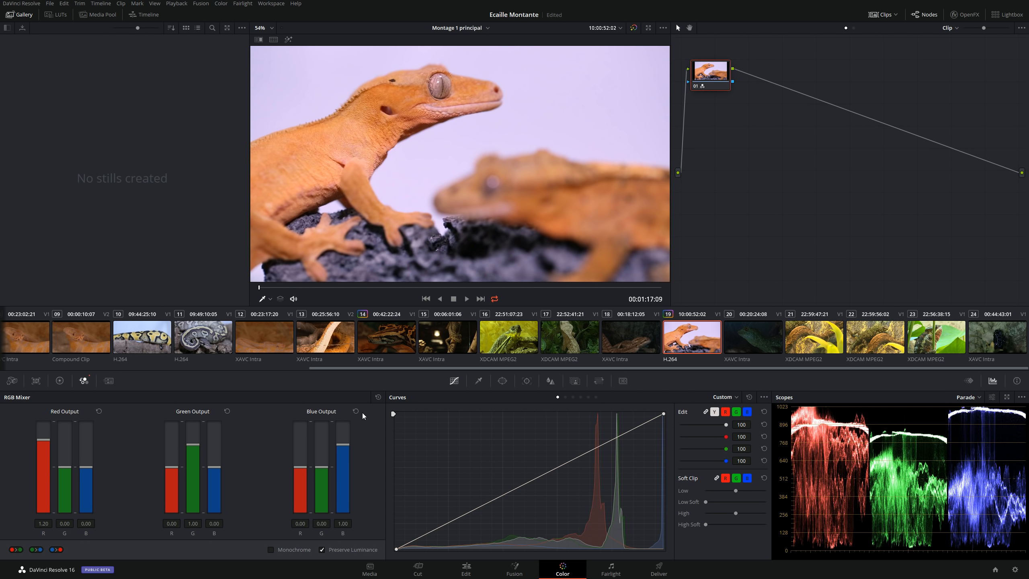
Step: Reset the whole RGB Mixer, then try a blue level of 1.39 in the Blue Output and reset it
{"action": "left_click", "coordinate": [379, 397]}
{"action": "left_click_drag", "start_coordinate": [343, 445], "coordinate": [356, 430]}
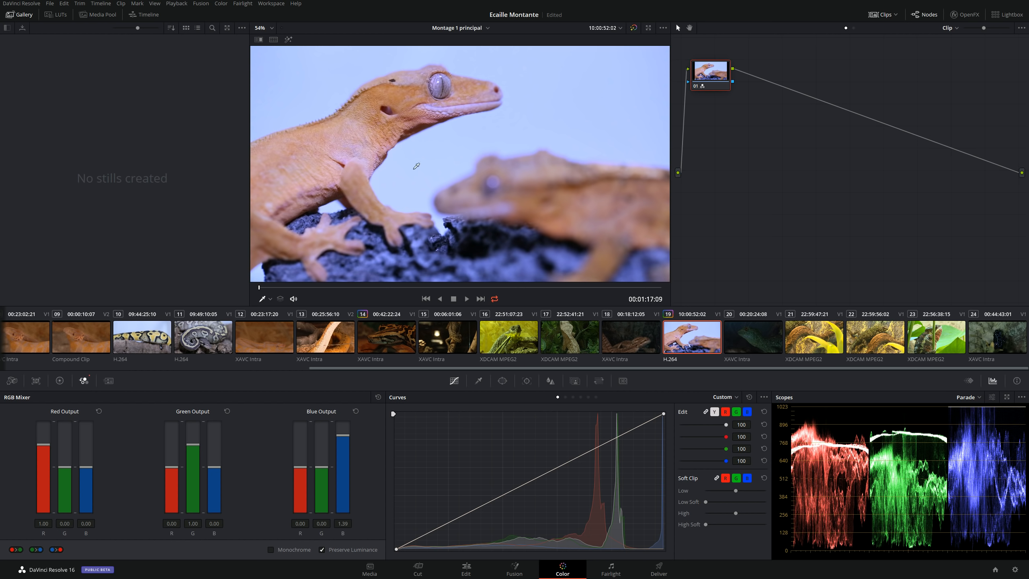
{"action": "left_click", "coordinate": [356, 411]}
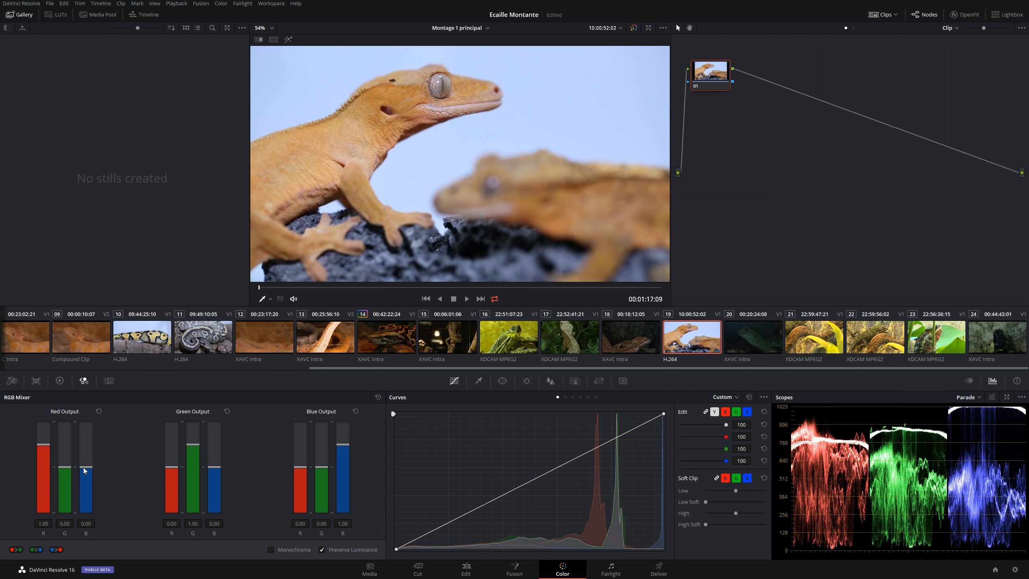
Step: Set the Red Output's blue contribution to 0.22, and create a second local version with the red level at 1.28 instead
{"action": "left_click_drag", "start_coordinate": [84, 469], "coordinate": [88, 463]}
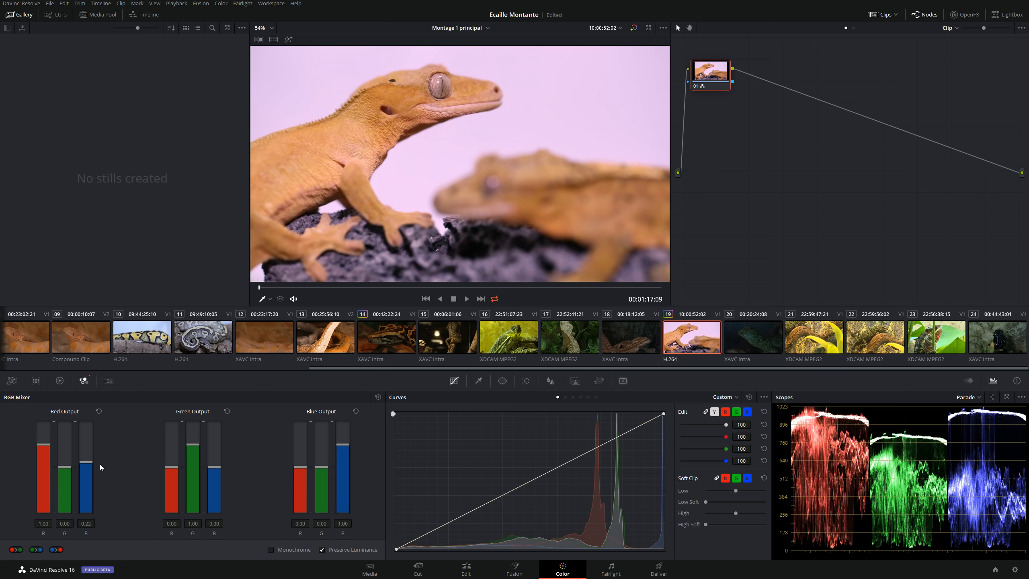
{"action": "right_click", "coordinate": [681, 343]}
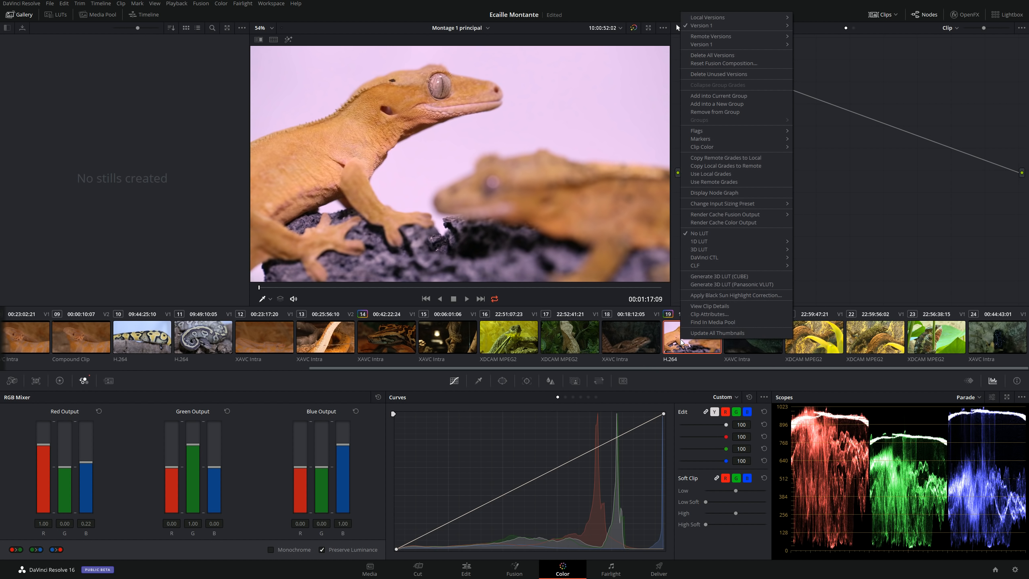
{"action": "left_click", "coordinate": [697, 333]}
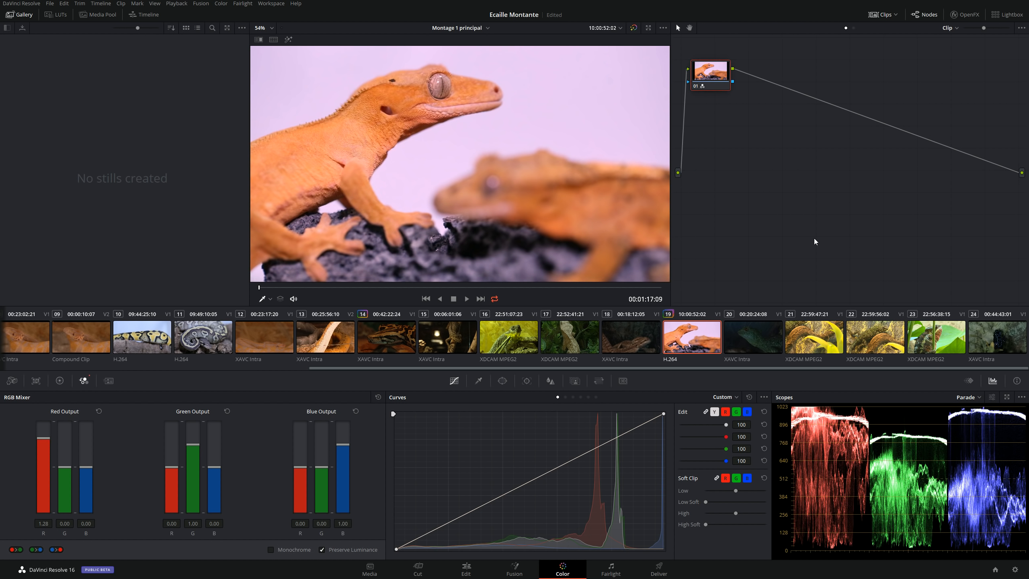
Step: Switch back and forth between the clip's two local versions to compare the boosted red level with the added blue contribution
{"action": "key", "text": "ctrl+b"}
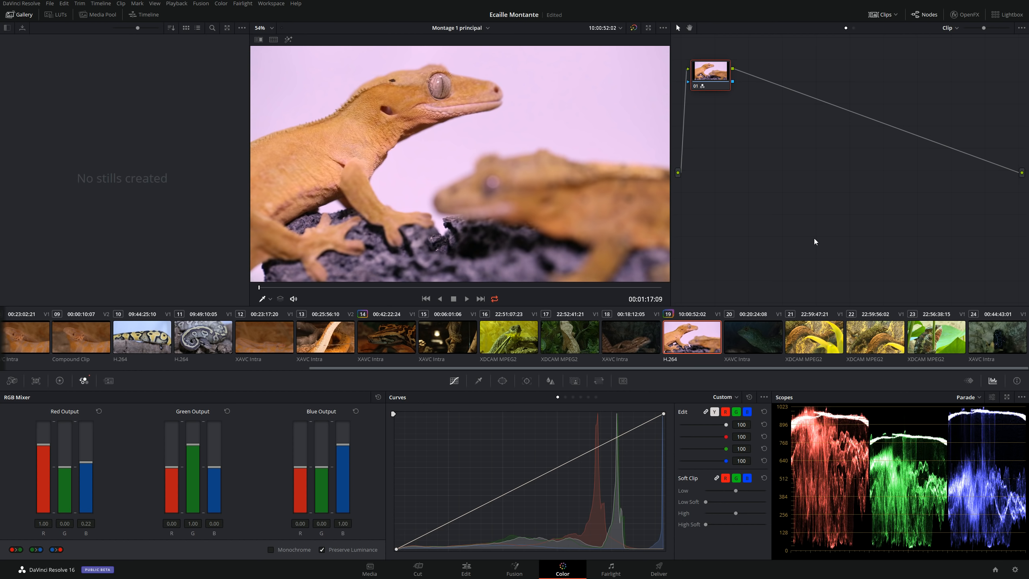
{"action": "key", "text": "ctrl+n"}
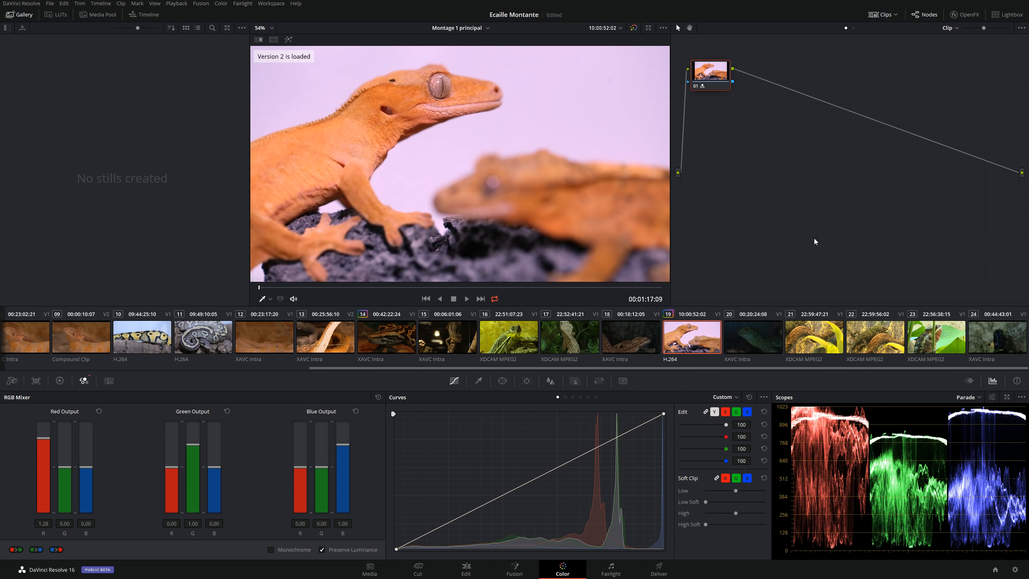
{"action": "key", "text": "ctrl+b"}
{"action": "key", "text": "ctrl+b"}
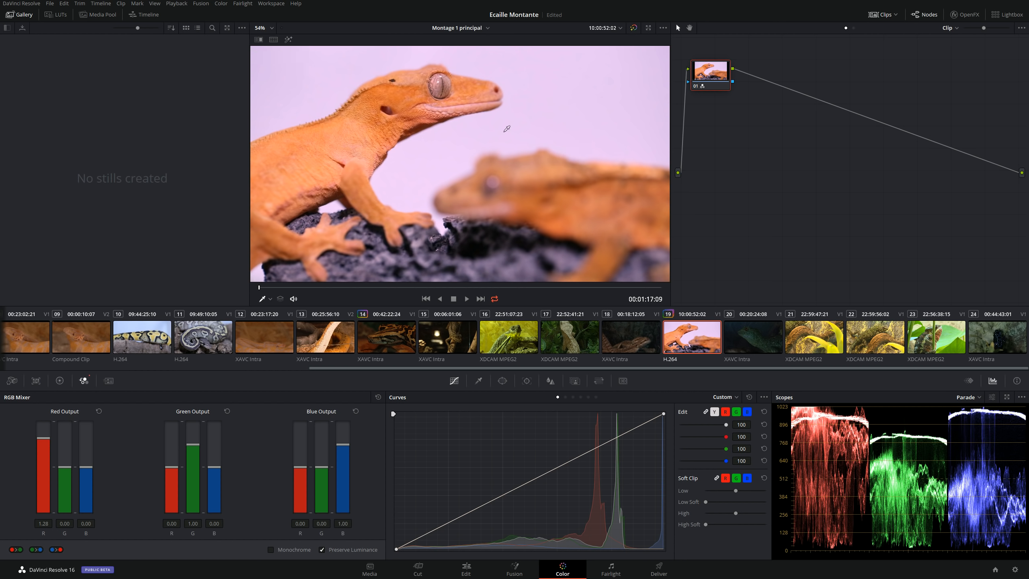
{"action": "key", "text": "ctrl+b"}
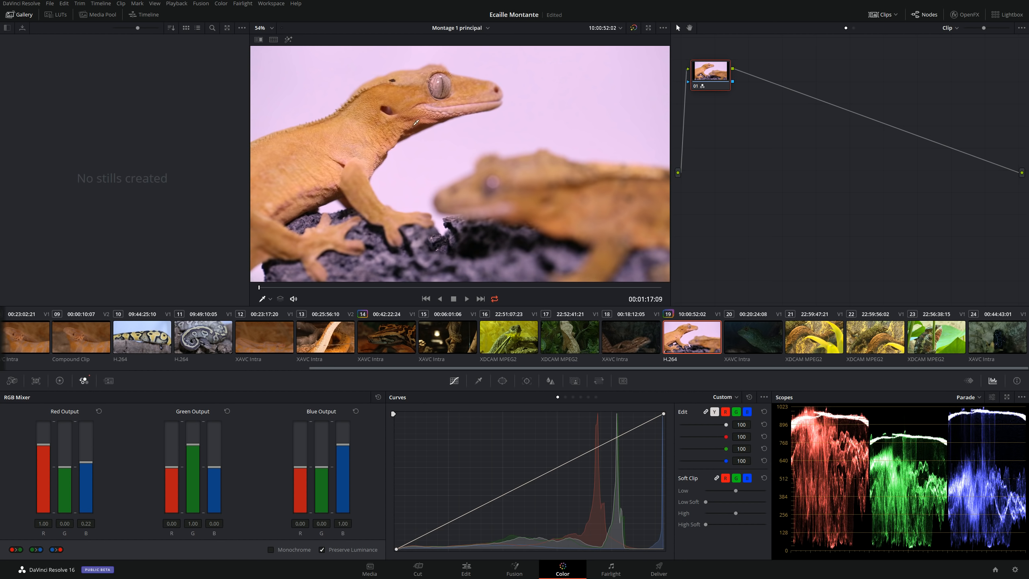
Step: Reset the Red Output of the current version, then try a green contribution of 0.37 in it and undo that change
{"action": "left_click", "coordinate": [99, 411]}
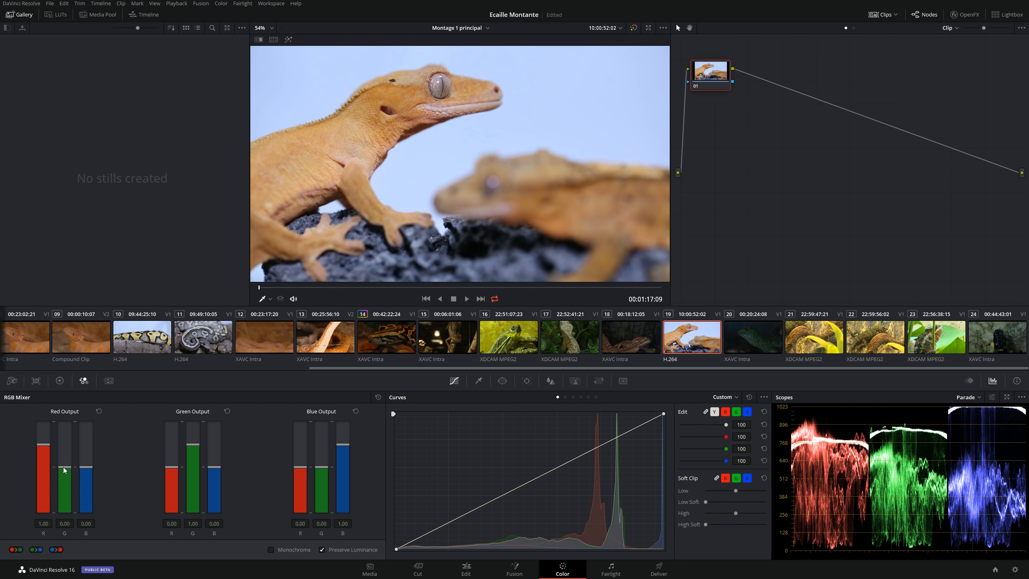
{"action": "left_click_drag", "start_coordinate": [64, 469], "coordinate": [67, 461]}
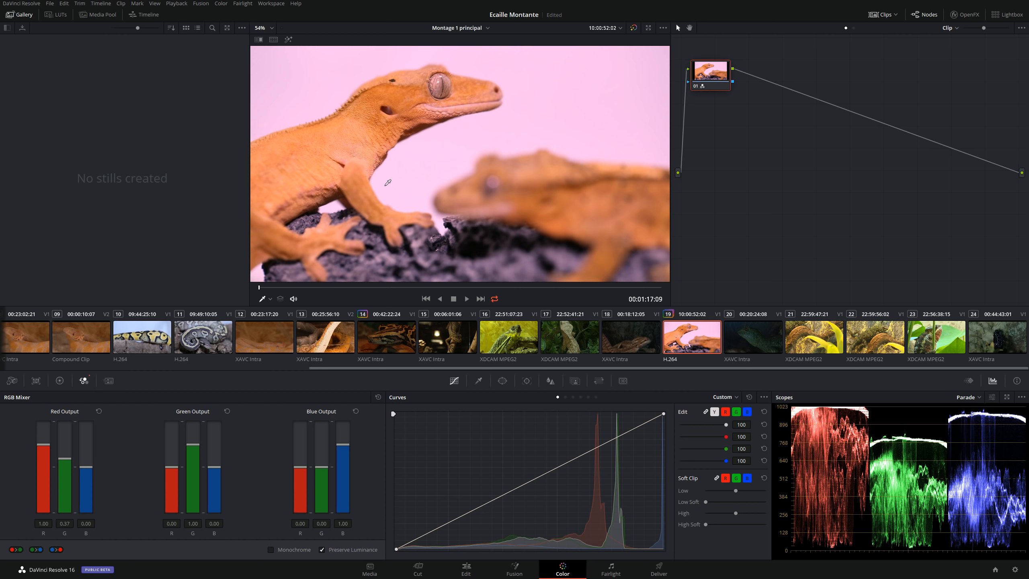
{"action": "key", "text": "ctrl+z"}
Step: On clip 16, try a red level of 1.19 and a green contribution of 0.41 in the Red Output, resetting after each
{"action": "left_click", "coordinate": [503, 325]}
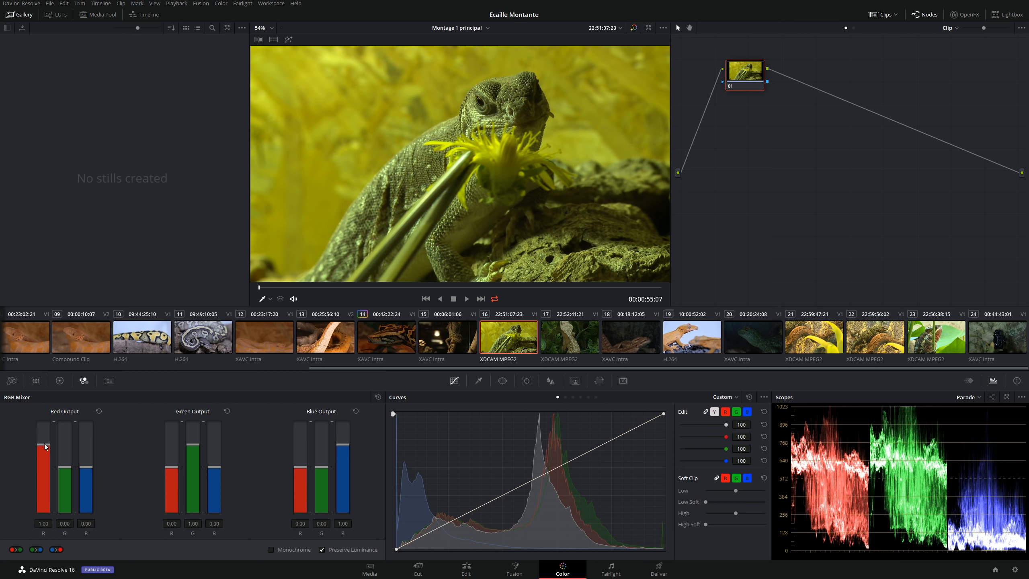
{"action": "left_click_drag", "start_coordinate": [44, 443], "coordinate": [50, 435]}
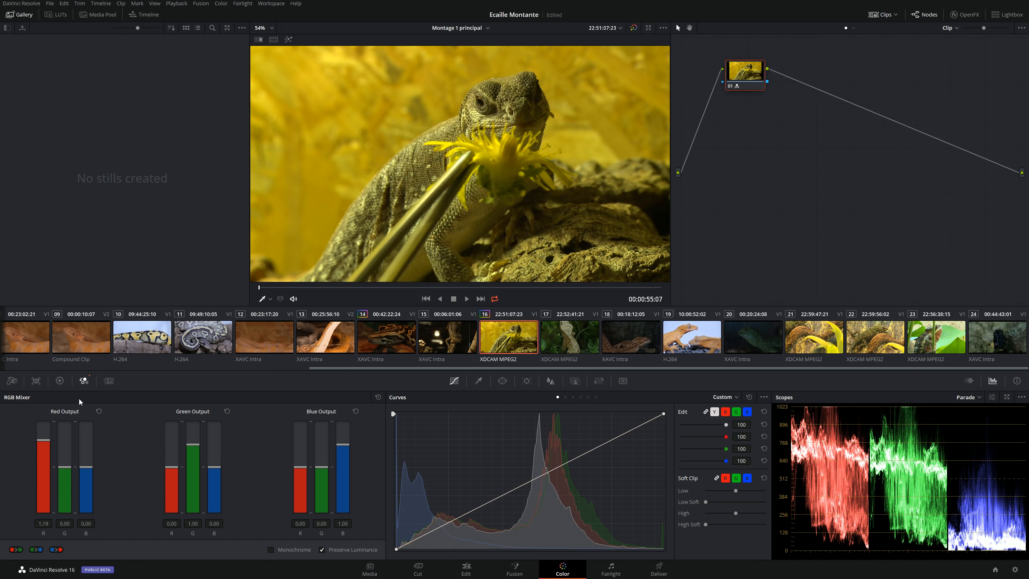
{"action": "left_click", "coordinate": [99, 411]}
{"action": "left_click_drag", "start_coordinate": [61, 468], "coordinate": [66, 459]}
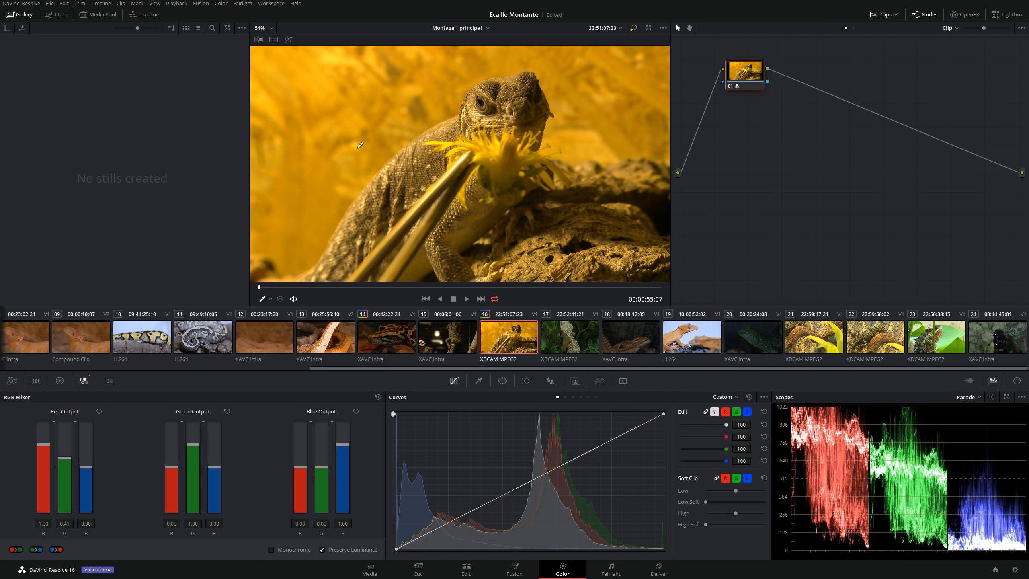
{"action": "left_click", "coordinate": [100, 411]}
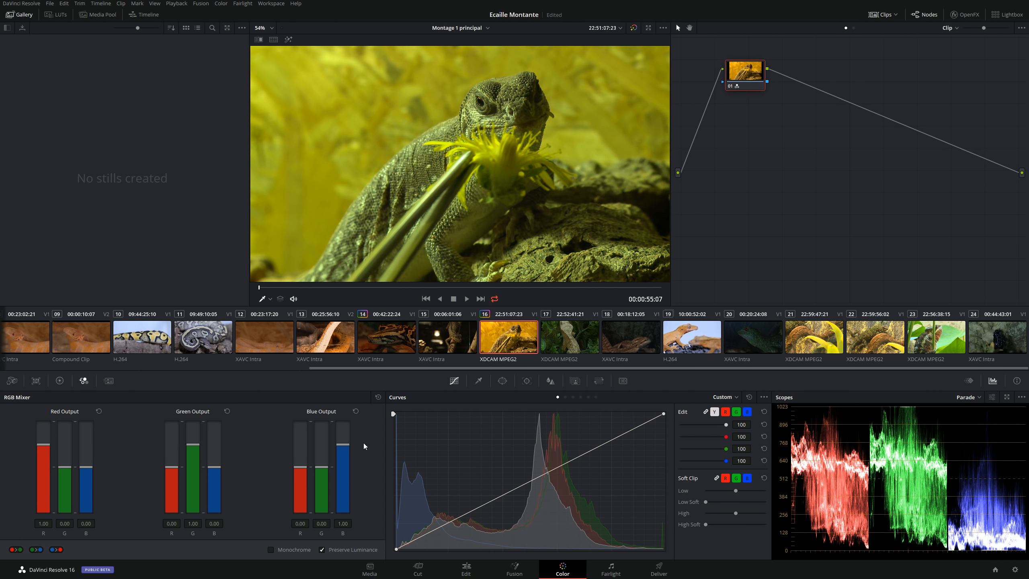
Step: Select gecko clip 19 and swap its red and green channels in the RGB Mixer
{"action": "left_click", "coordinate": [687, 342]}
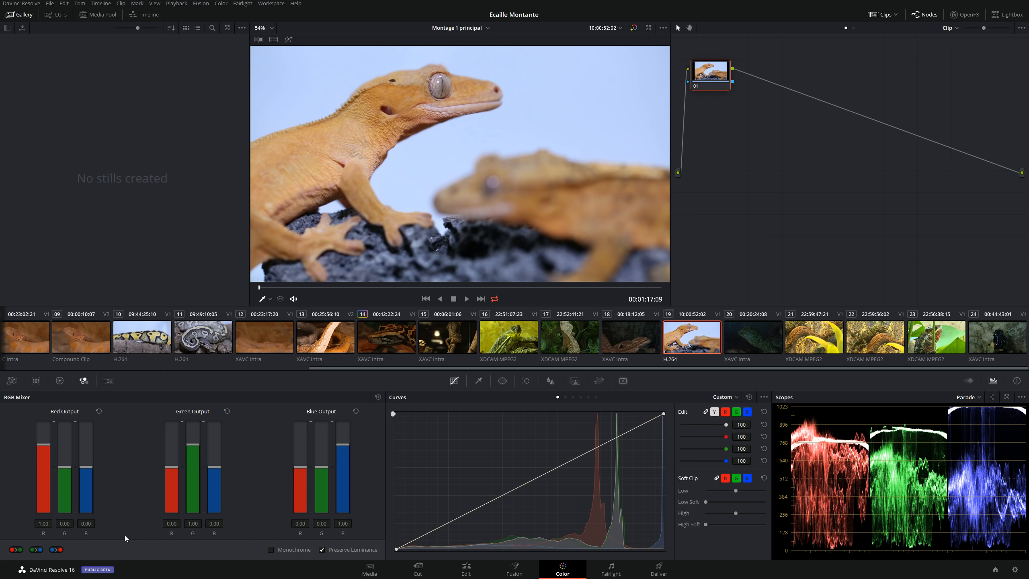
{"action": "left_click", "coordinate": [17, 550]}
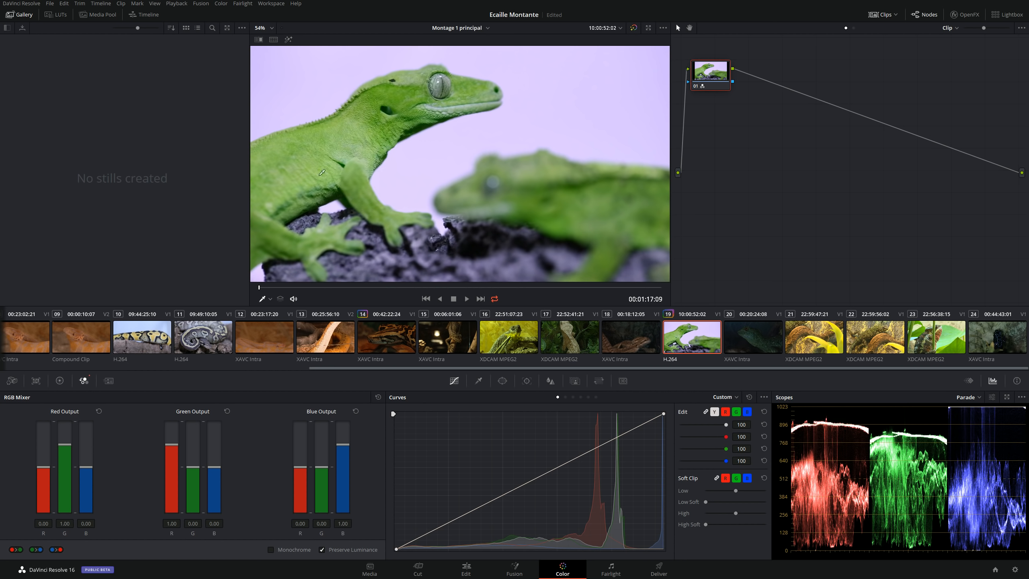
Step: Undo the red-green swap, then try the green-blue and blue-red channel swaps on the gecko clip, resetting the RGB Mixer
{"action": "key", "text": "ctrl+s"}
{"action": "key", "text": "ctrl+z"}
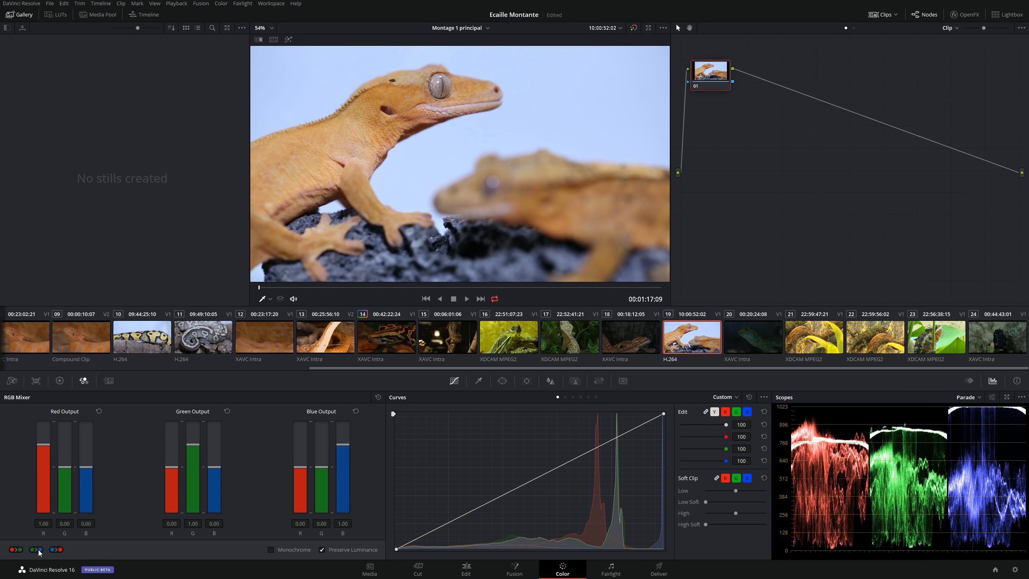
{"action": "left_click", "coordinate": [38, 550]}
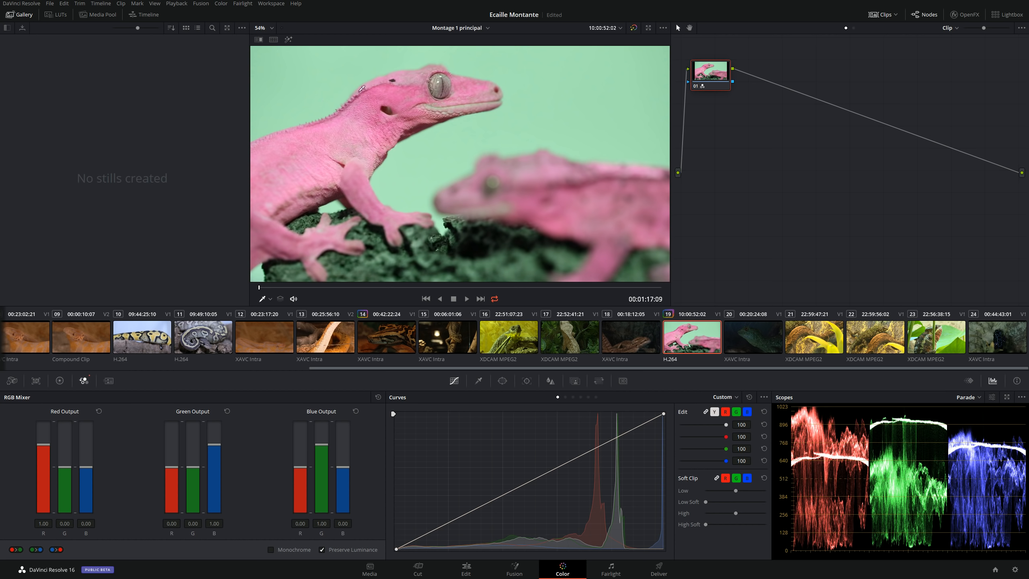
{"action": "left_click", "coordinate": [60, 550]}
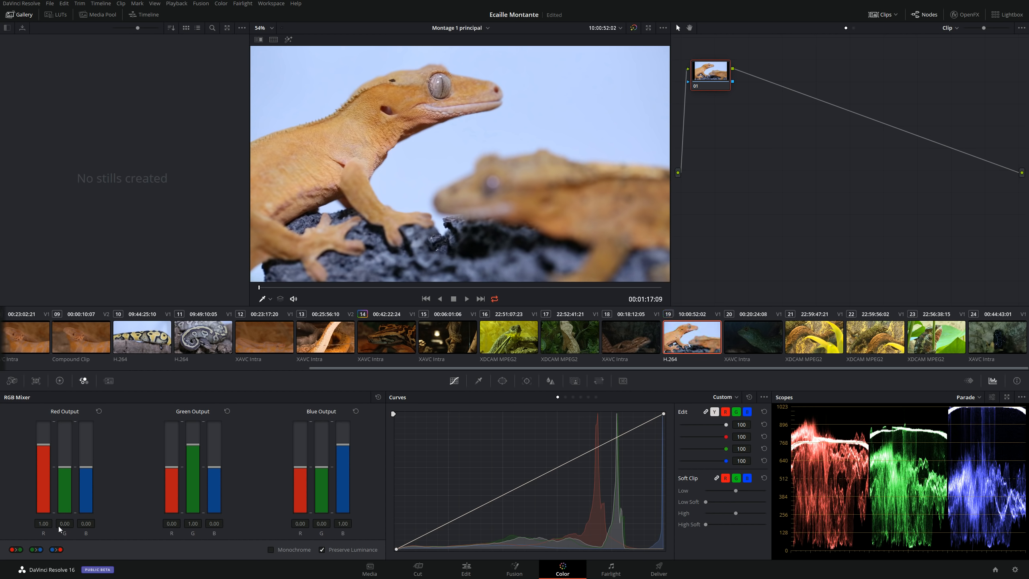
{"action": "left_click", "coordinate": [56, 550]}
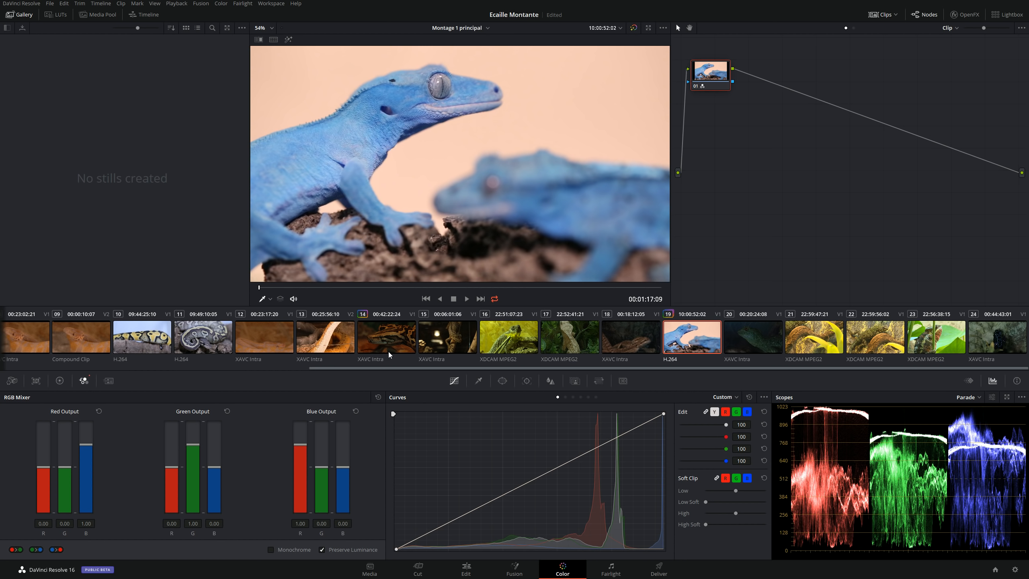
{"action": "left_click", "coordinate": [380, 396]}
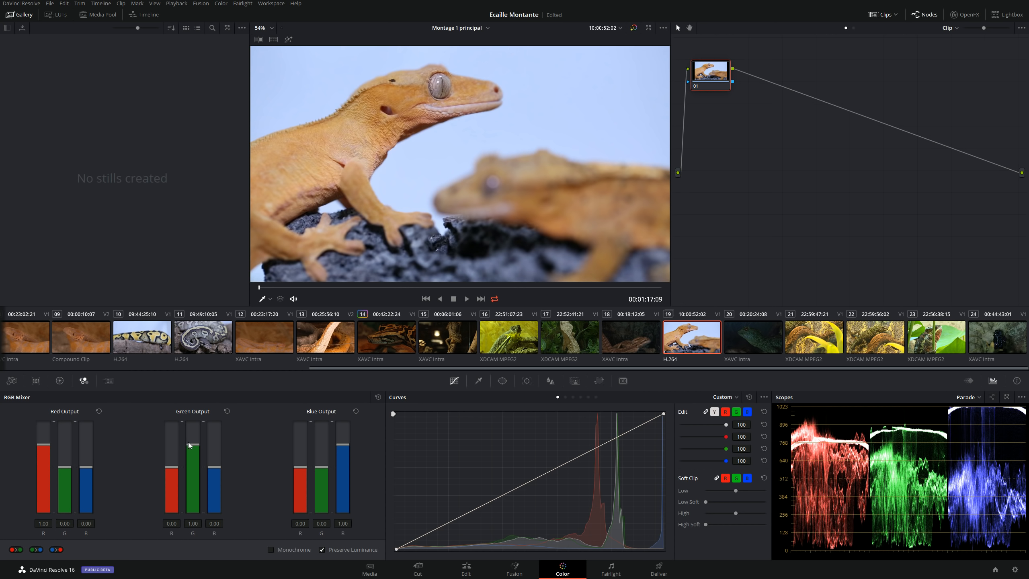
Step: Try a green level of 1.71 in the Green Output and reset that output
{"action": "left_click_drag", "start_coordinate": [190, 442], "coordinate": [193, 421]}
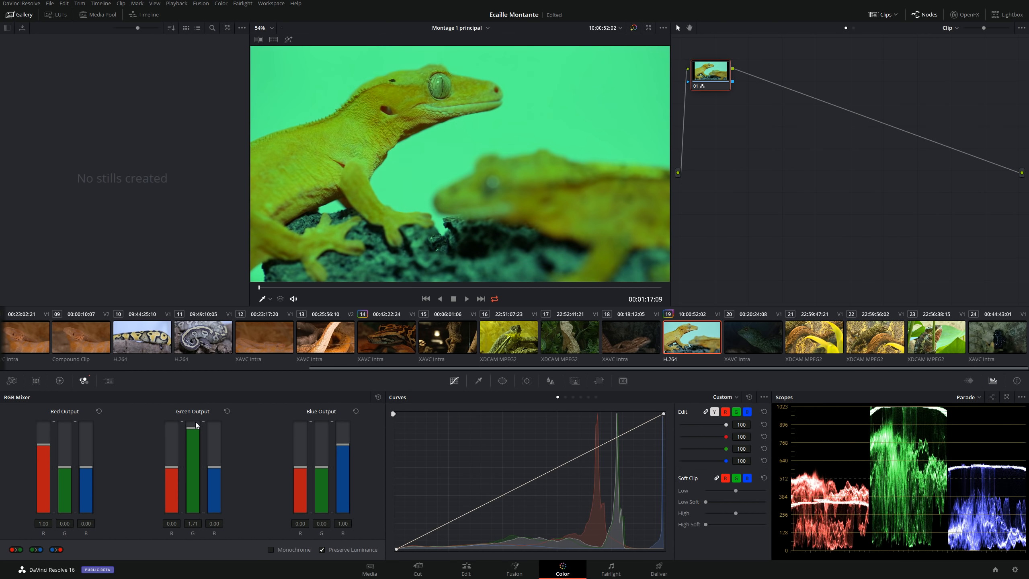
{"action": "left_click", "coordinate": [226, 411]}
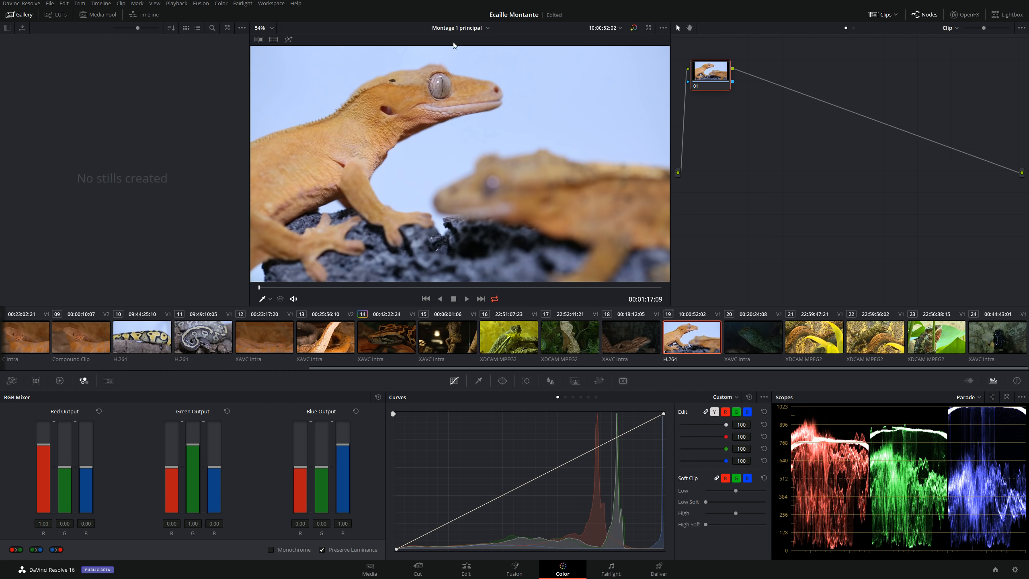
Step: Save the project and turn on Monochrome for the gecko clip, consulting the color wheels before returning to the RGB Mixer
{"action": "key", "text": "ctrl+s"}
{"action": "left_click_drag", "start_coordinate": [703, 83], "coordinate": [726, 89]}
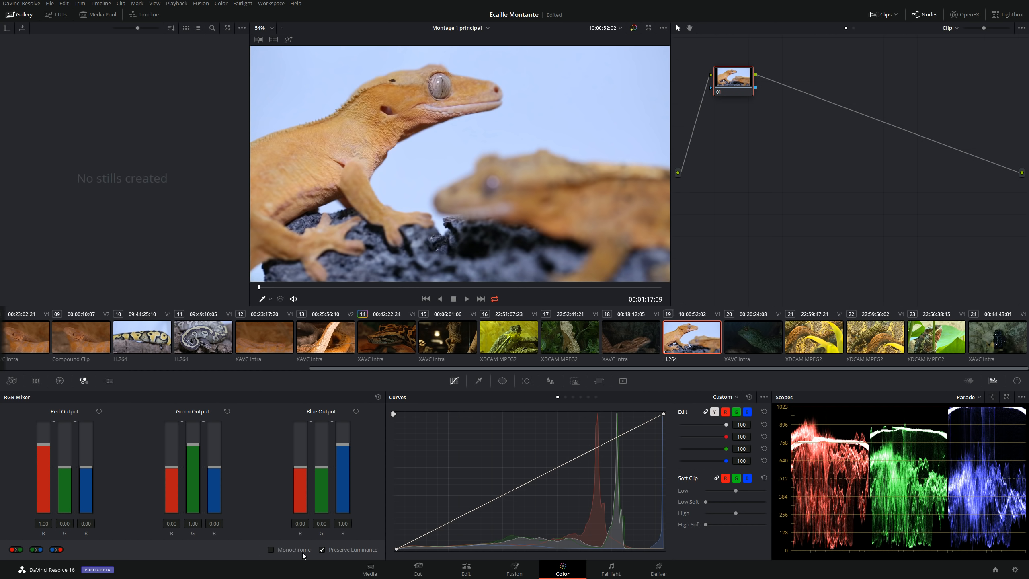
{"action": "left_click", "coordinate": [270, 550]}
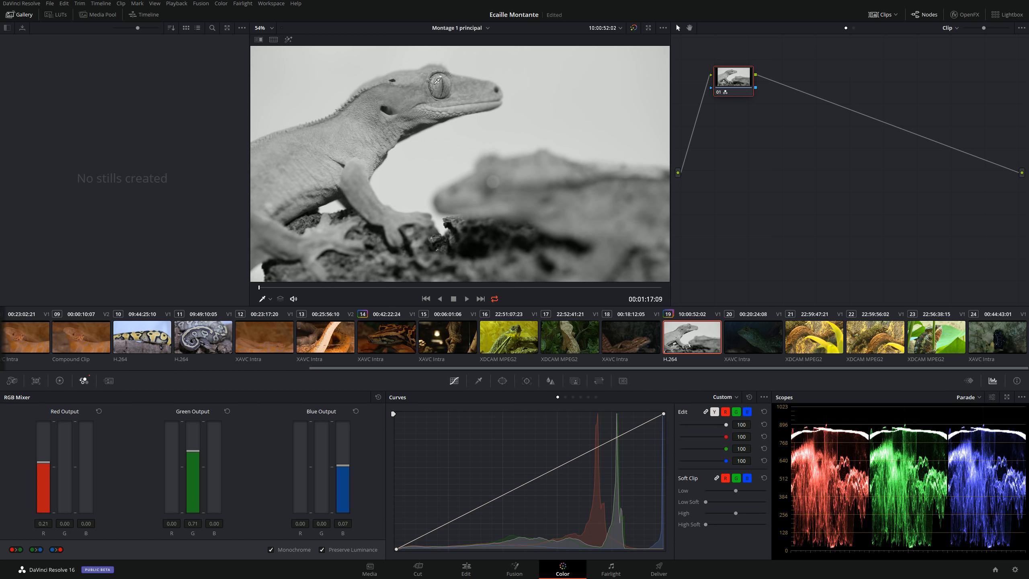
{"action": "left_click", "coordinate": [60, 384]}
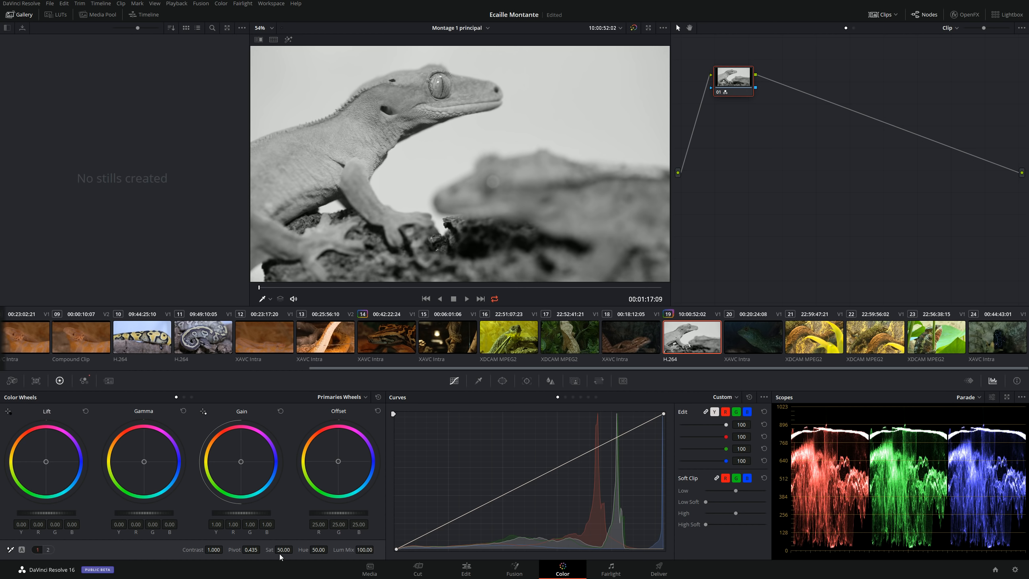
{"action": "left_click", "coordinate": [84, 380]}
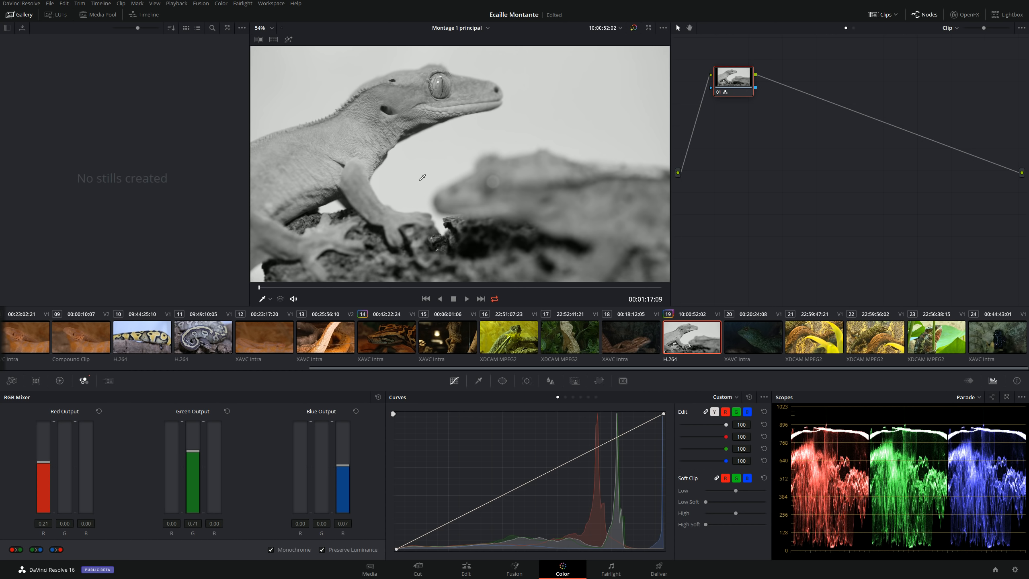
Step: View only the red channel of the monochrome gecko image, then restore the viewer to RGB
{"action": "left_click", "coordinate": [155, 3]}
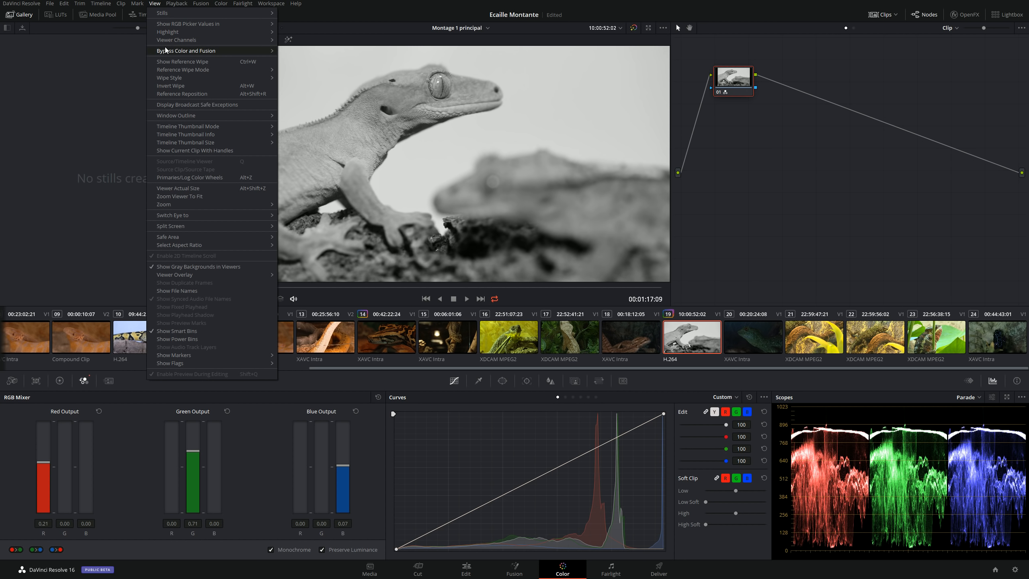
{"action": "mouse_move", "coordinate": [176, 37]}
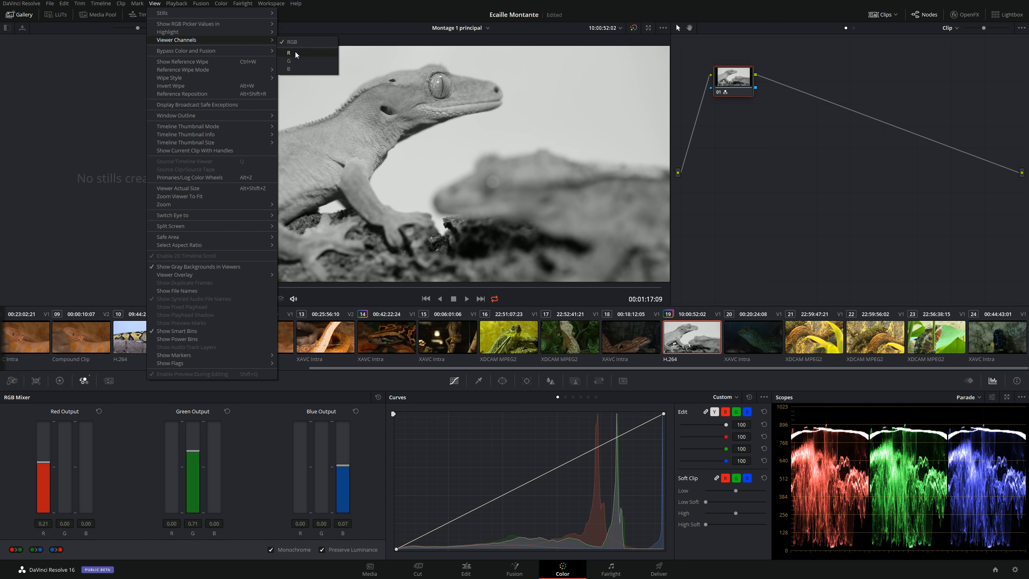
{"action": "left_click", "coordinate": [290, 53]}
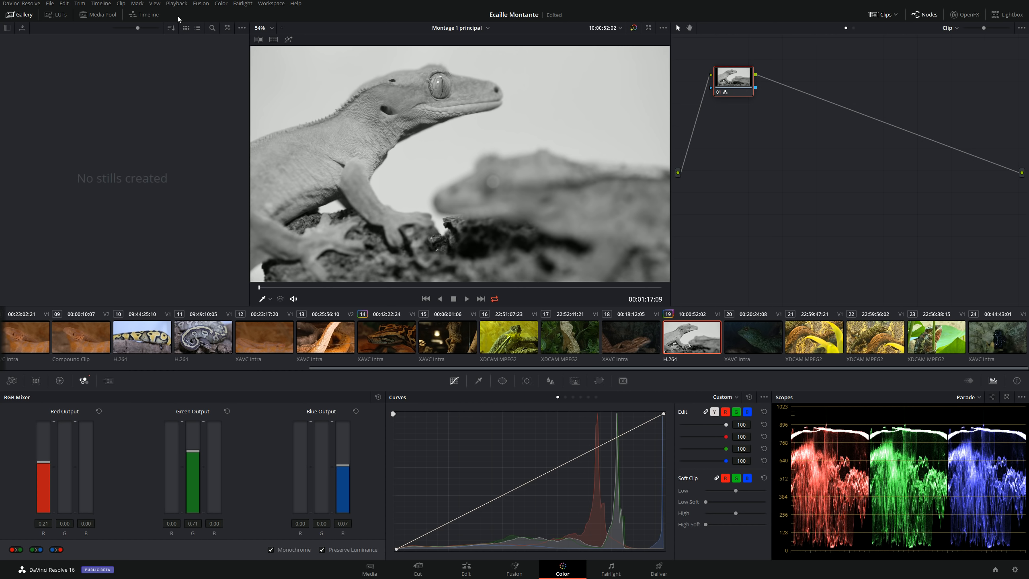
{"action": "left_click", "coordinate": [154, 3]}
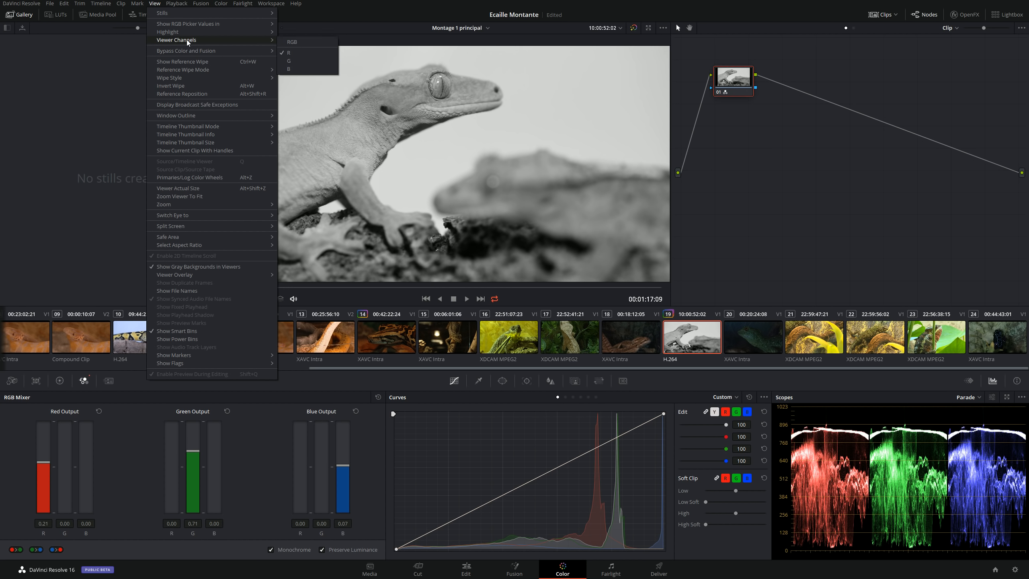
{"action": "mouse_move", "coordinate": [249, 41]}
{"action": "left_click", "coordinate": [308, 42]}
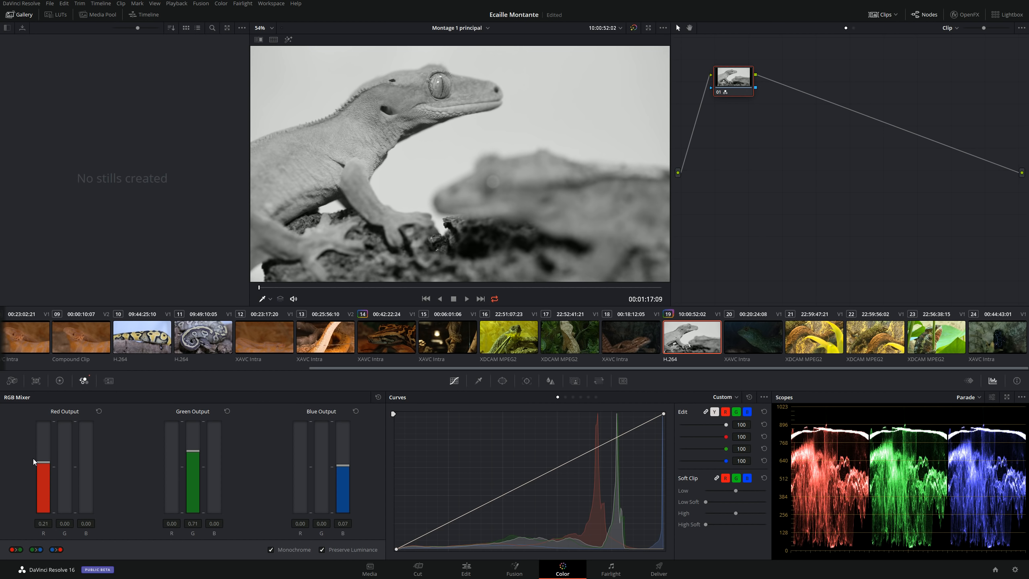
Step: Try monochrome red levels of 1.06, 1.20 and 1.04 in the Red Output, then reset that output
{"action": "left_click_drag", "start_coordinate": [44, 462], "coordinate": [53, 440]}
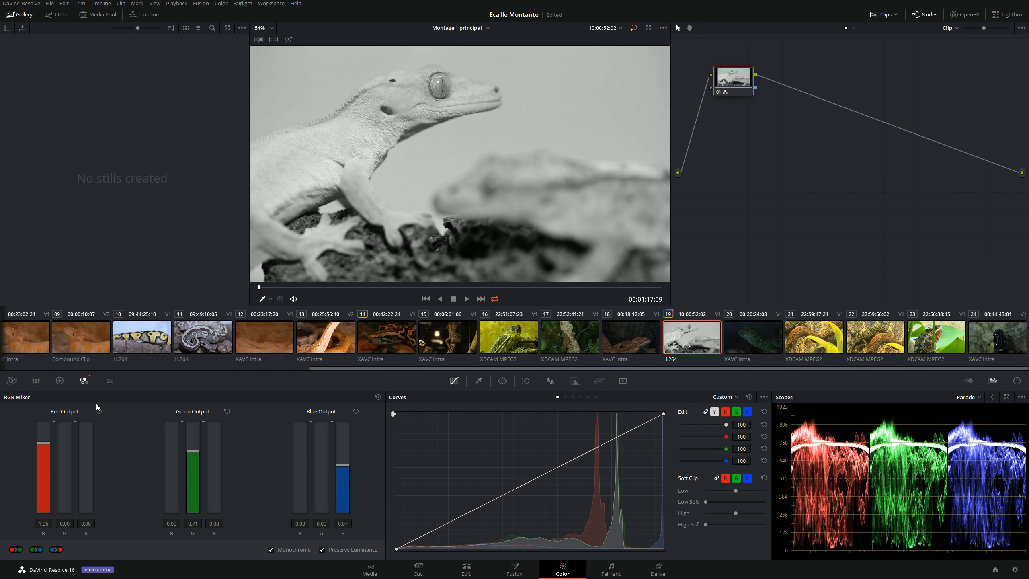
{"action": "left_click_drag", "start_coordinate": [40, 445], "coordinate": [42, 435]}
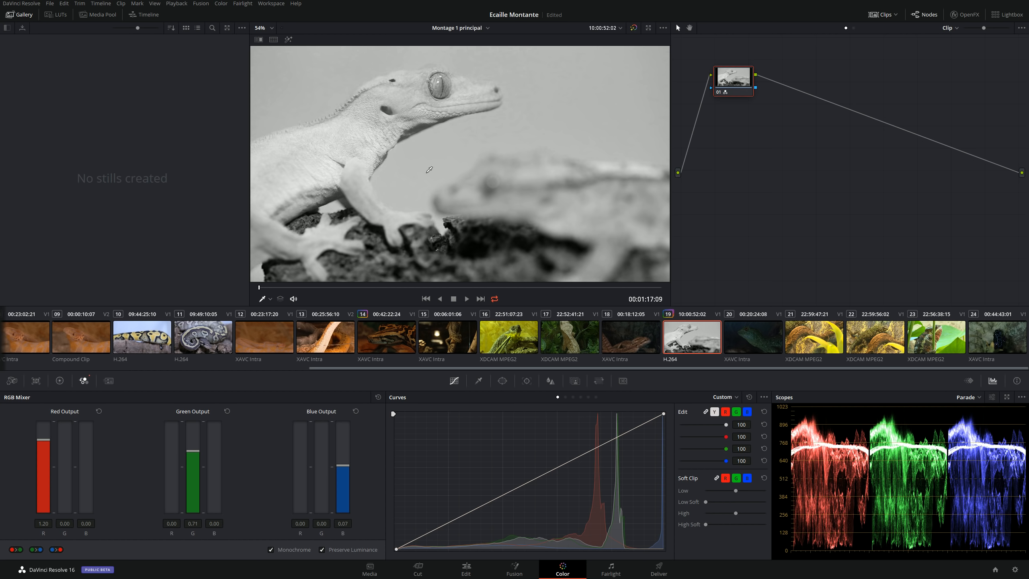
{"action": "mouse_move", "coordinate": [47, 435]}
{"action": "left_mouse_down"}
{"action": "mouse_move", "coordinate": [46, 451]}
{"action": "mouse_move", "coordinate": [61, 437]}
{"action": "left_mouse_up"}
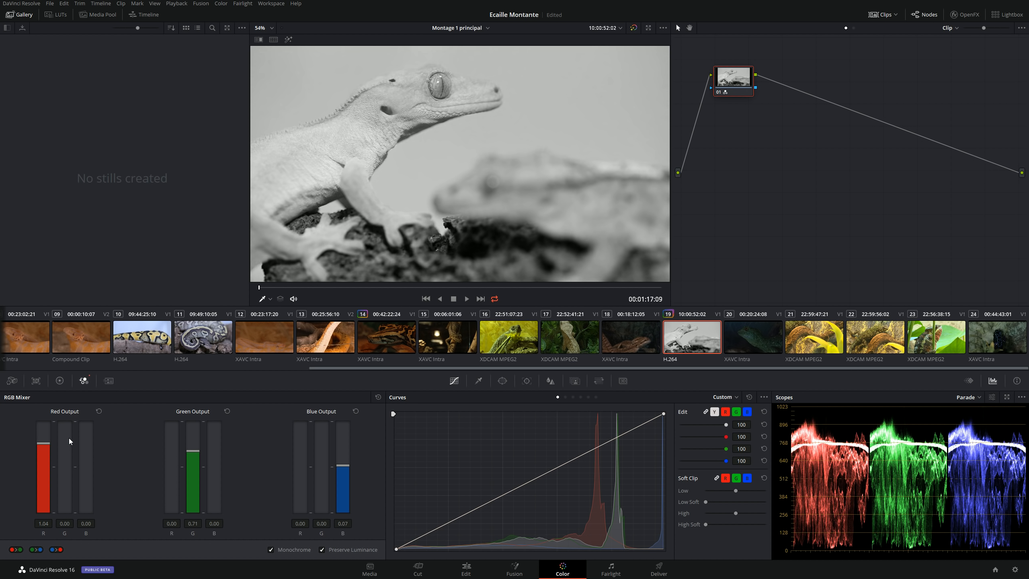
{"action": "left_click", "coordinate": [99, 412]}
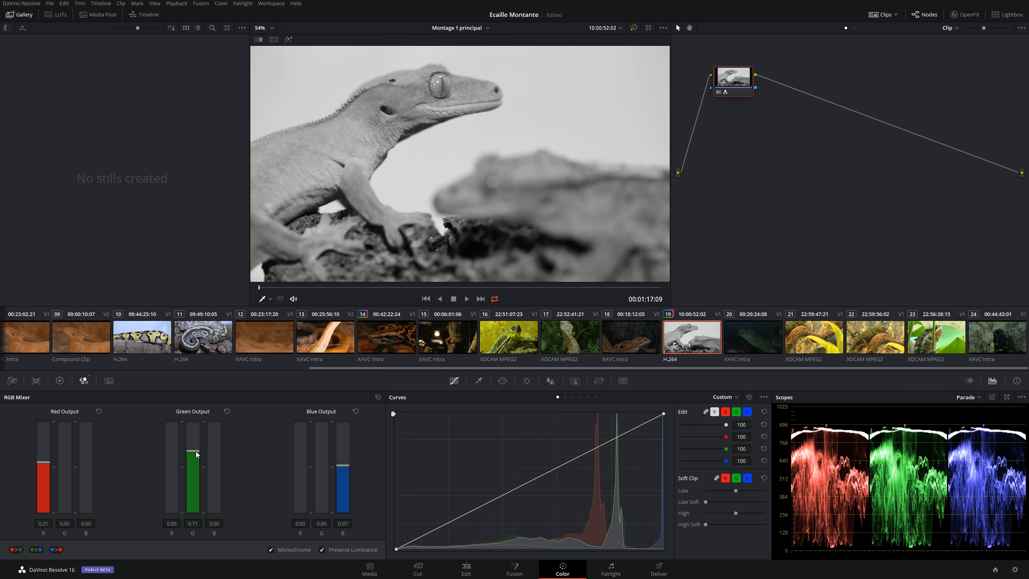
Step: Try monochrome green levels of -2.00, -1.94 and 0.23 and blue levels of 1.54 and 0.04, then reset the RGB Mixer
{"action": "left_click_drag", "start_coordinate": [197, 454], "coordinate": [193, 524]}
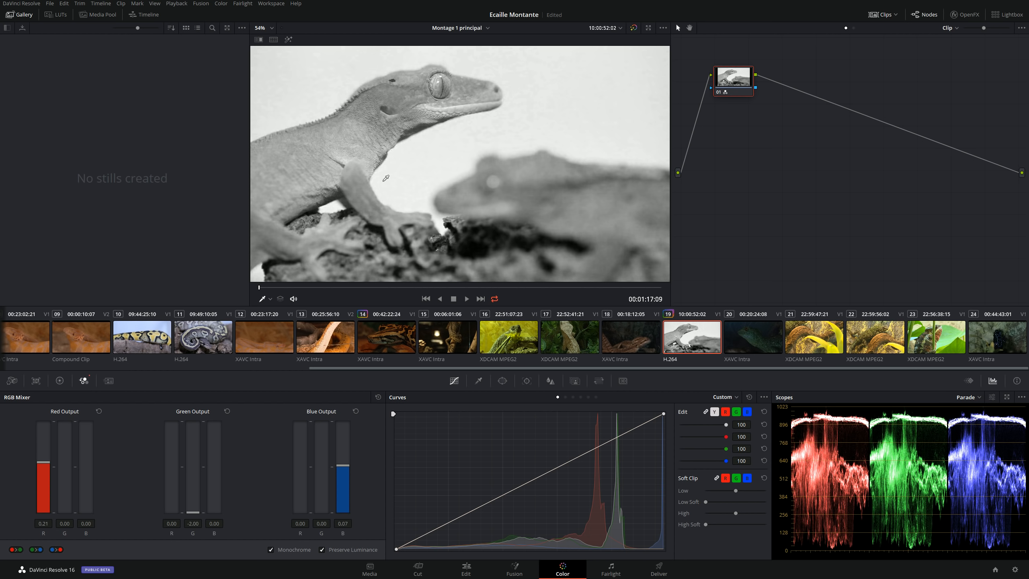
{"action": "left_click_drag", "start_coordinate": [191, 510], "coordinate": [190, 525]}
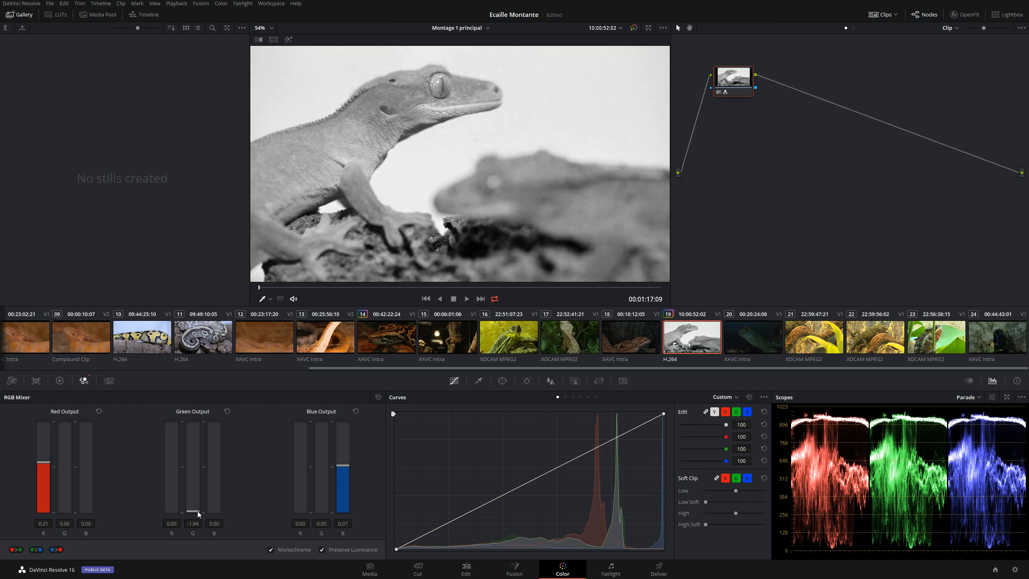
{"action": "left_click_drag", "start_coordinate": [198, 512], "coordinate": [201, 466]}
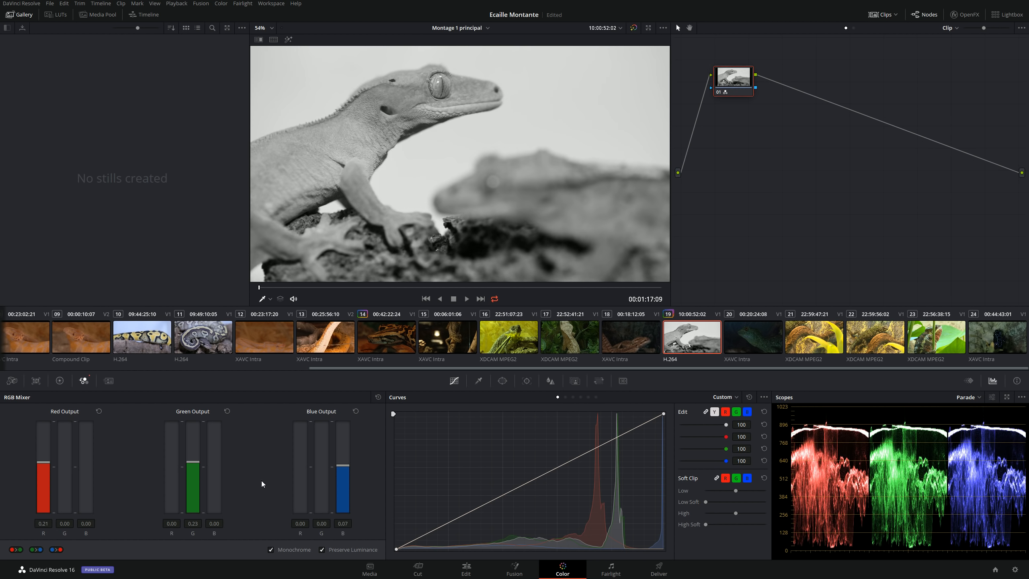
{"action": "left_click_drag", "start_coordinate": [345, 471], "coordinate": [348, 432]}
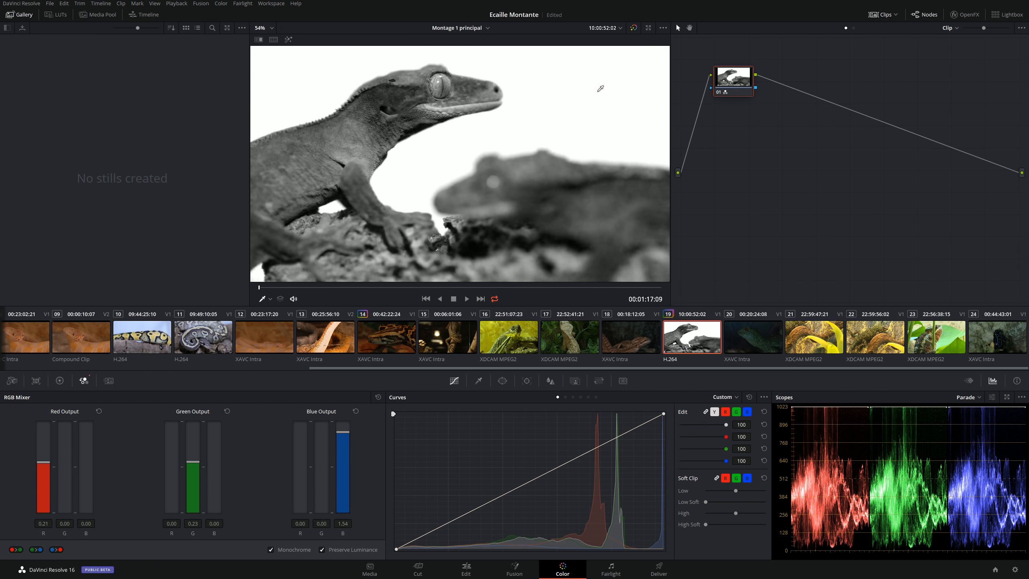
{"action": "left_click_drag", "start_coordinate": [343, 432], "coordinate": [350, 464]}
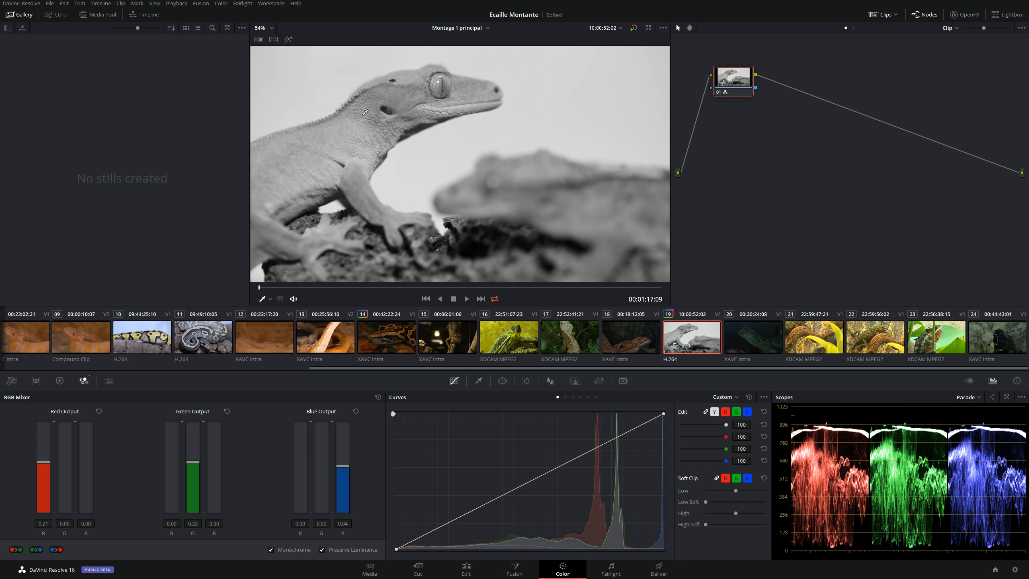
{"action": "left_click", "coordinate": [377, 397]}
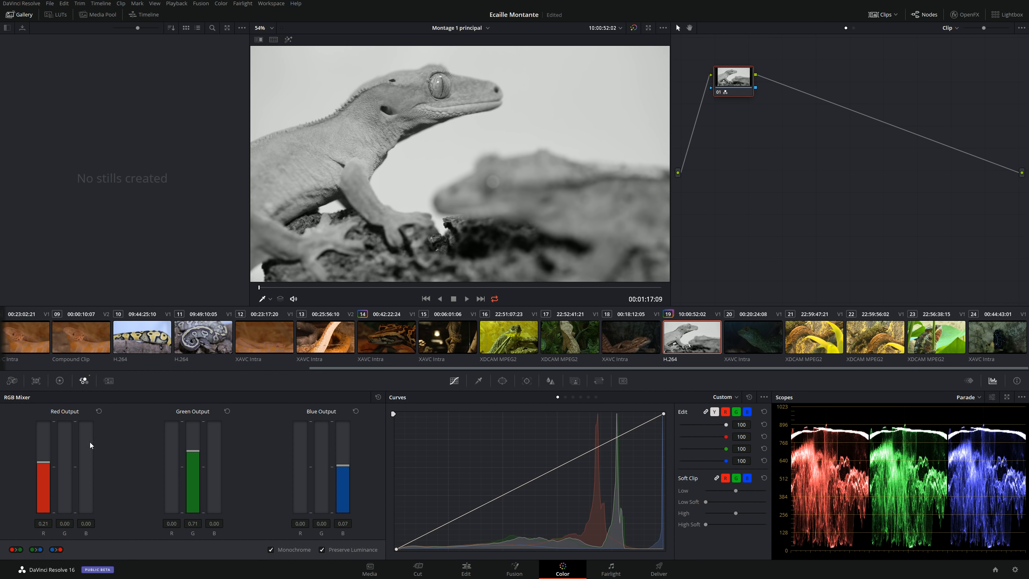
Step: Try a monochrome red level of -0.93 with a master gain of 0.91, then reset the color wheels and return to the RGB Mixer
{"action": "left_click_drag", "start_coordinate": [45, 468], "coordinate": [55, 490]}
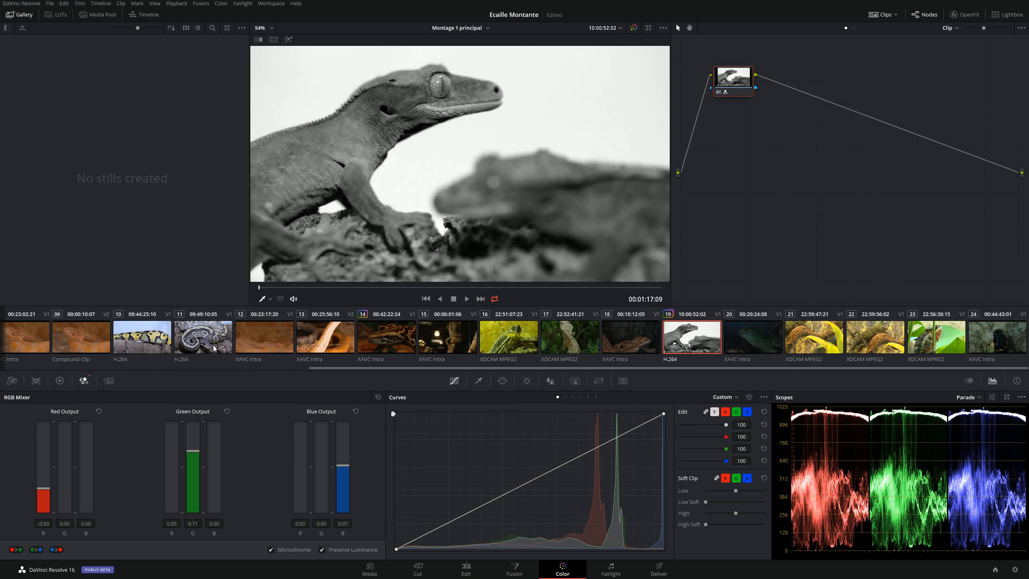
{"action": "left_click", "coordinate": [59, 380]}
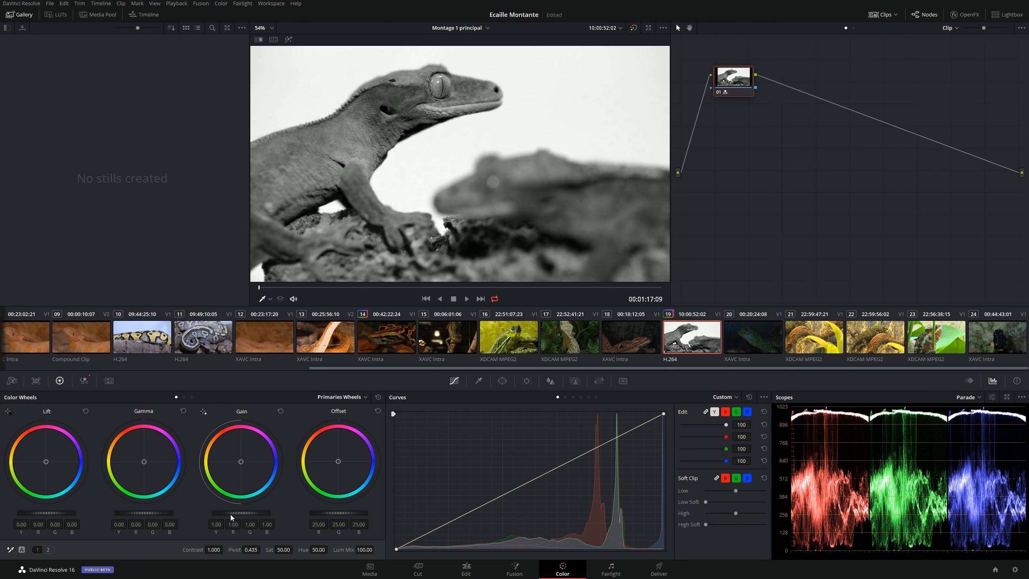
{"action": "mouse_move", "coordinate": [230, 515]}
{"action": "left_mouse_down"}
{"action": "mouse_move", "coordinate": [245, 515]}
{"action": "mouse_move", "coordinate": [221, 515]}
{"action": "left_mouse_up"}
{"action": "left_click_drag", "start_coordinate": [147, 511], "coordinate": [155, 513]}
{"action": "left_click", "coordinate": [184, 412]}
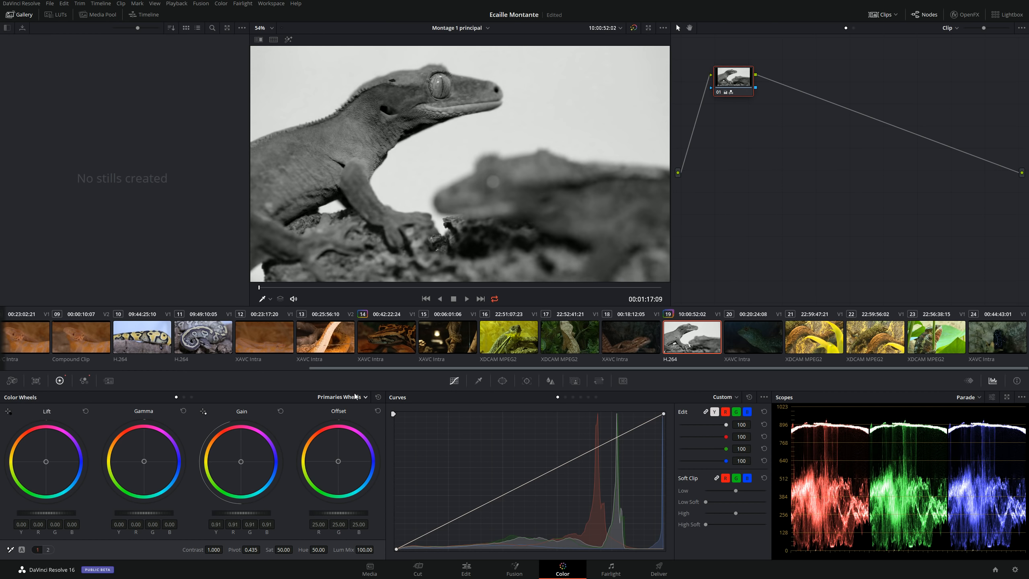
{"action": "left_click", "coordinate": [378, 397]}
{"action": "left_click", "coordinate": [84, 381]}
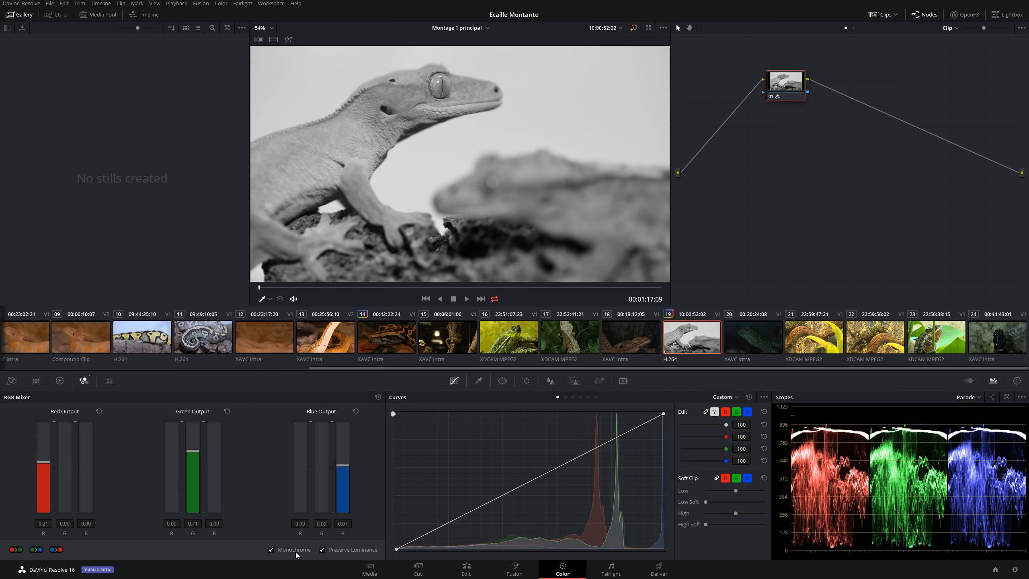
Step: Turn Monochrome off and back on to compare the gecko clip in color and in black and white, then save the project
{"action": "left_click", "coordinate": [279, 549]}
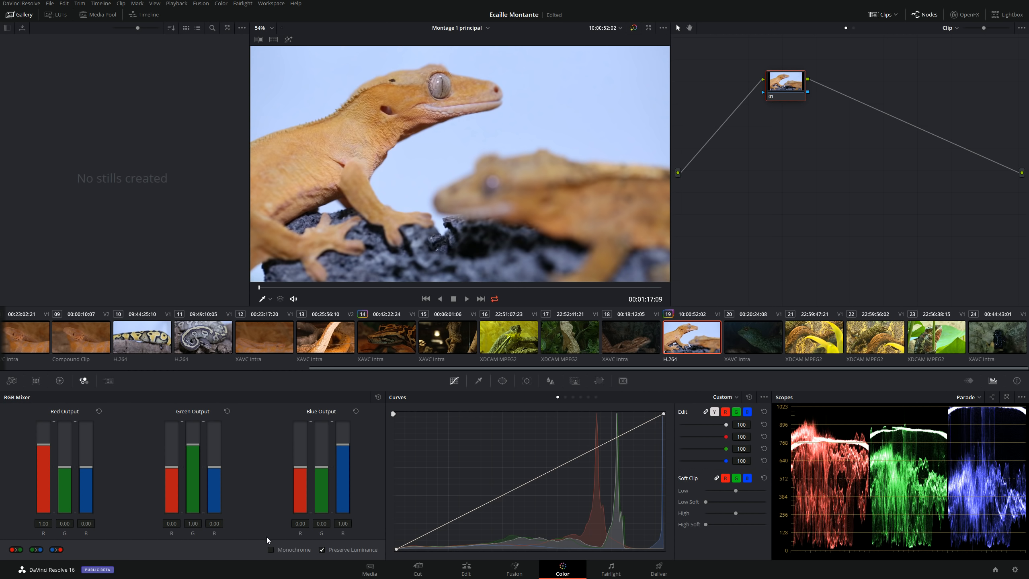
{"action": "left_click", "coordinate": [271, 550]}
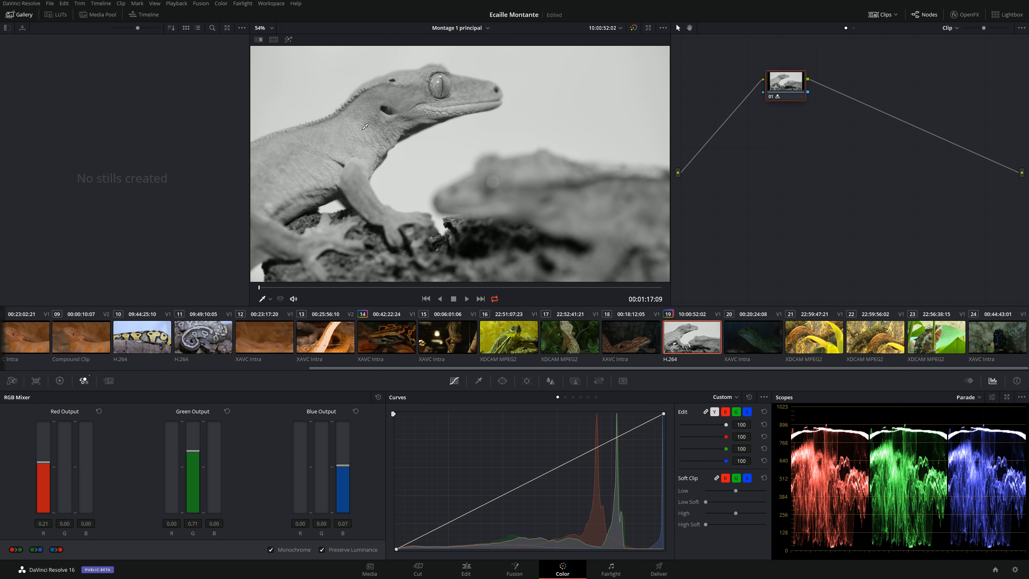
{"action": "key", "text": "ctrl+s"}
Step: Display the Primaries Bars for comparison with the mixer sliders, then return to the RGB Mixer
{"action": "left_click", "coordinate": [65, 385]}
{"action": "left_click", "coordinate": [184, 397]}
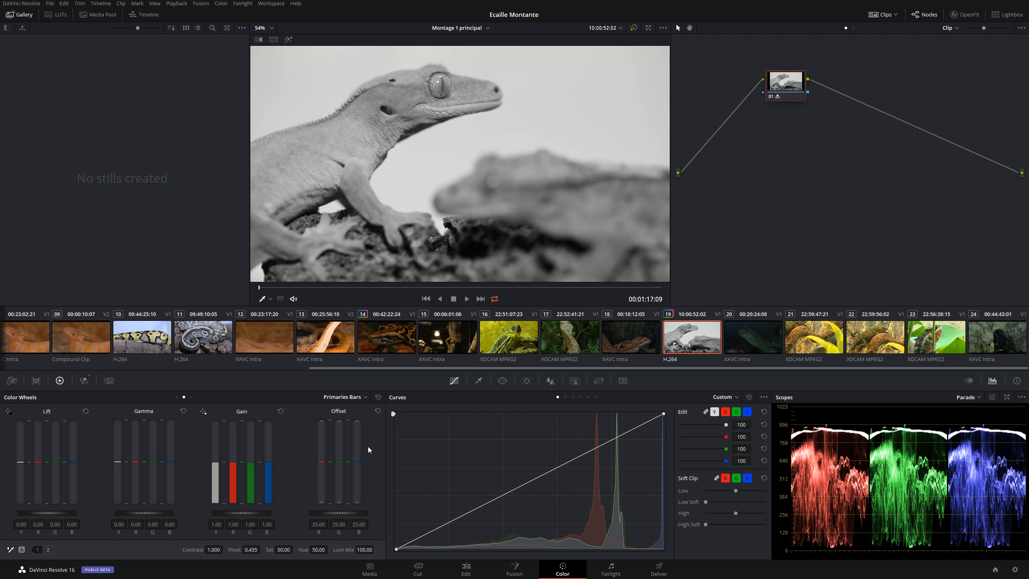
{"action": "left_click", "coordinate": [84, 381]}
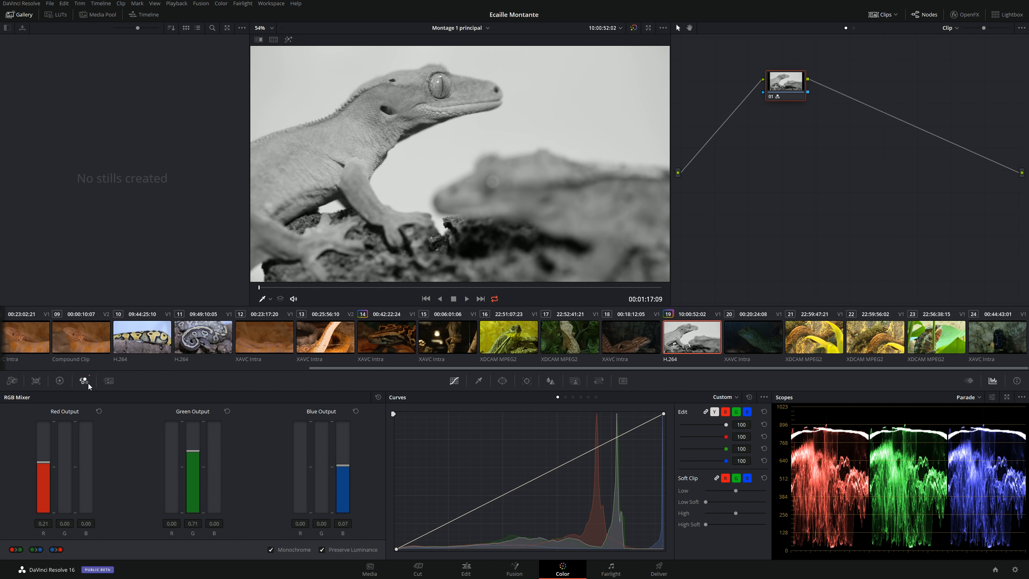